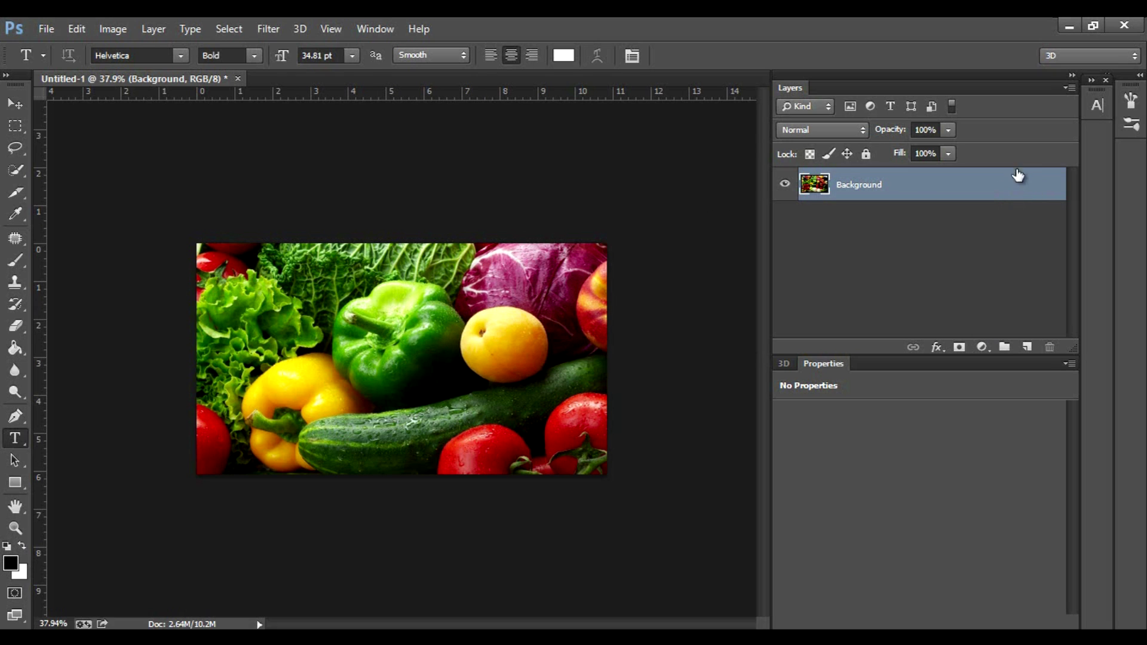
Step: Duplicate the Background layer within Untitled-1 as a new layer named 'Background copy'
right_click(956, 183)
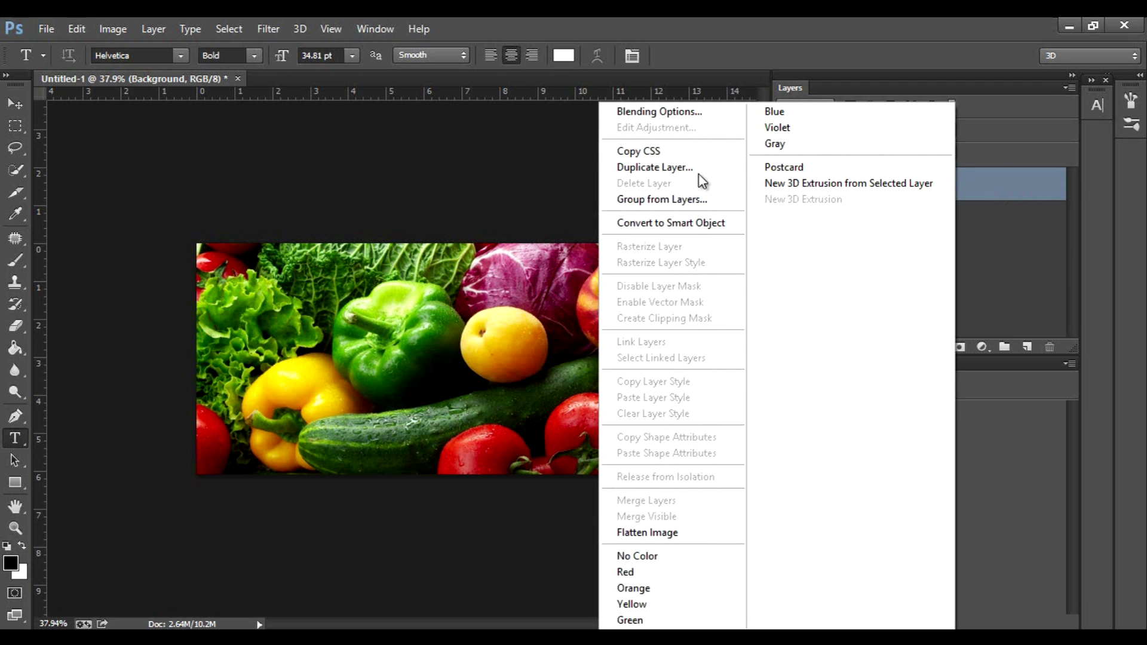
left_click(700, 170)
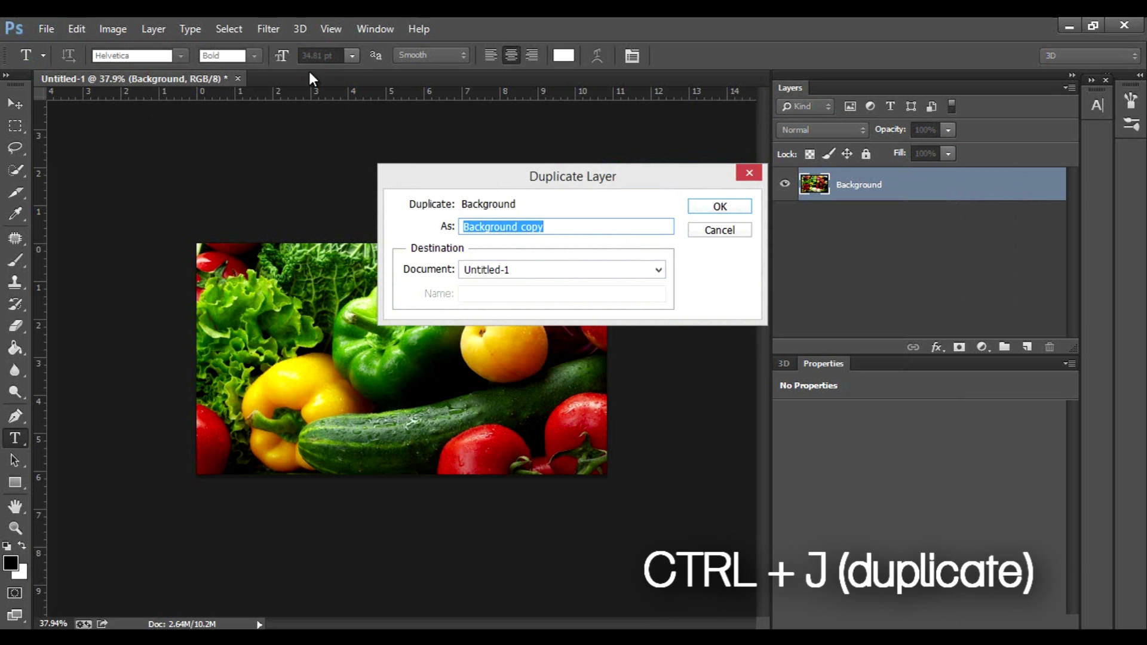
left_click(586, 268)
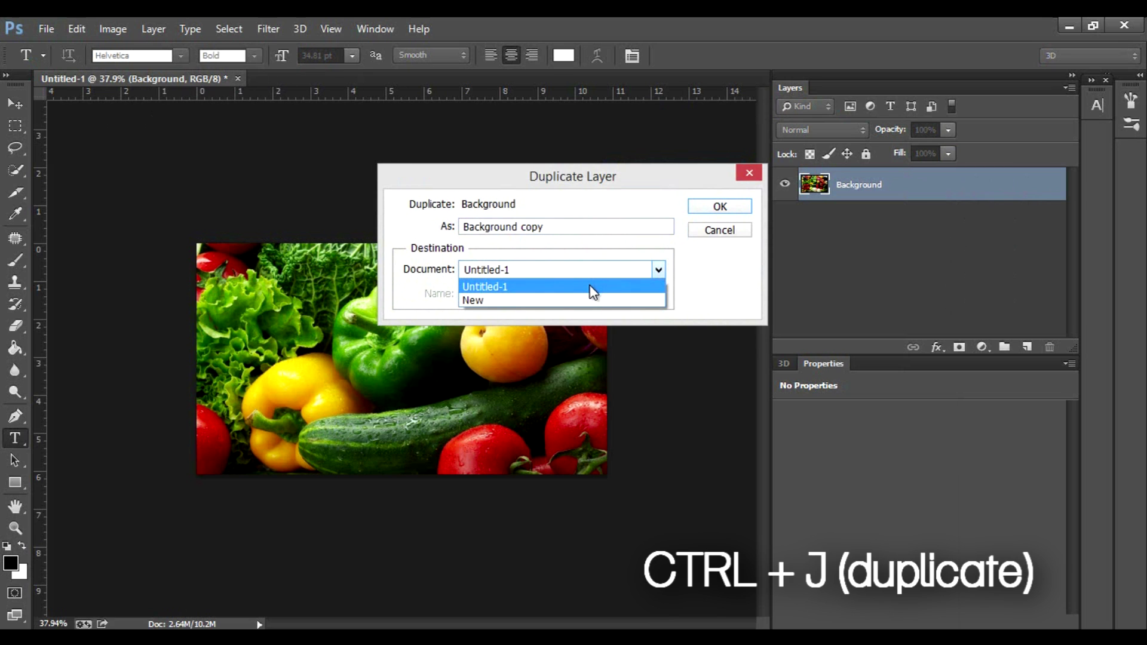
left_click(591, 287)
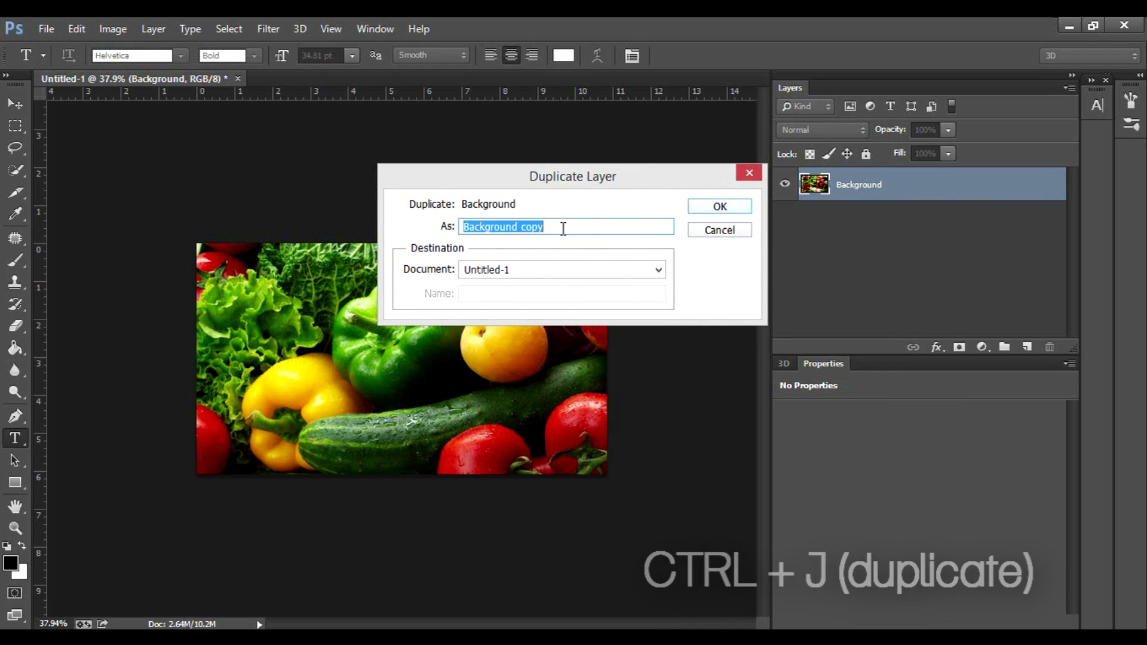
left_click(721, 208)
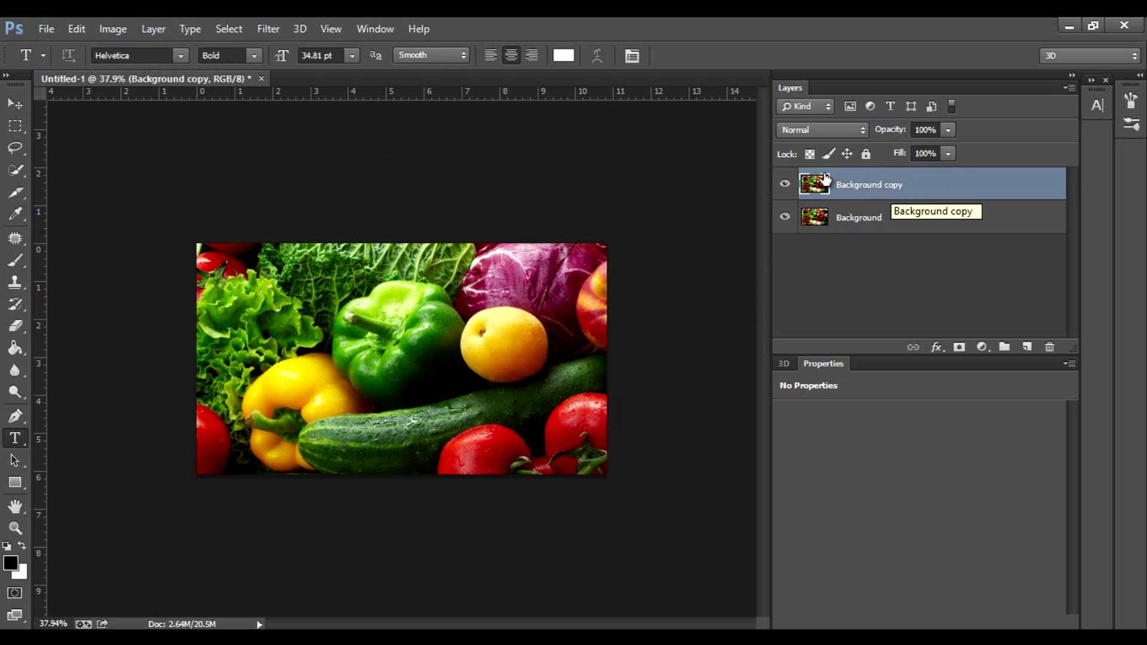
Step: Apply a default Black & White adjustment to Background copy and reselect that layer
left_click(117, 29)
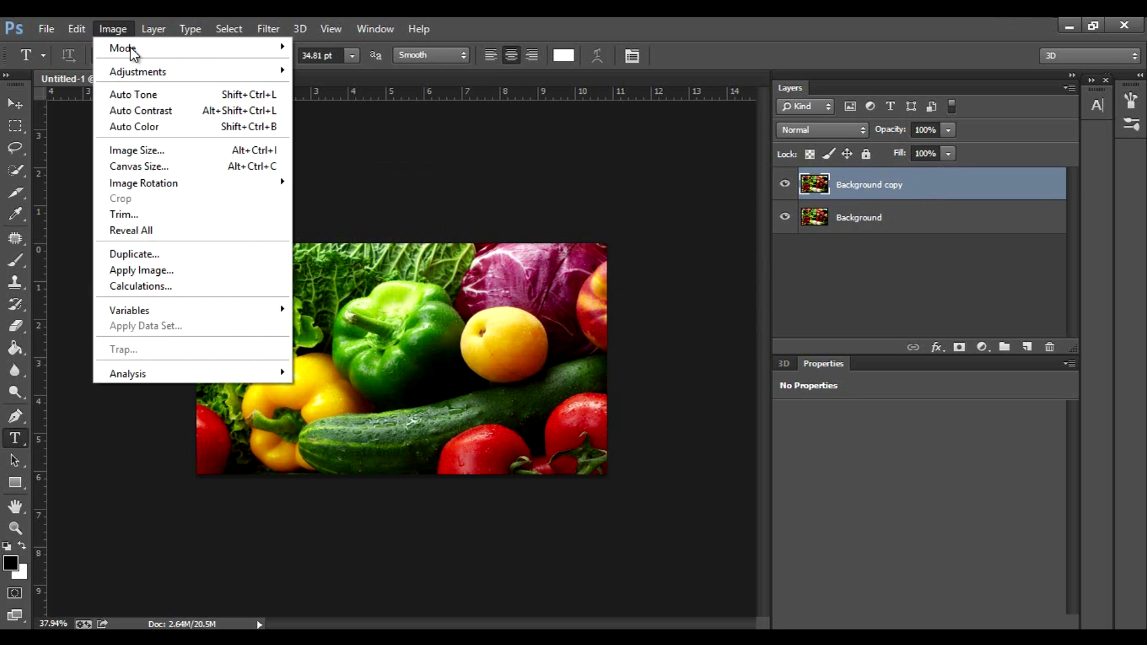
mouse_move(134, 74)
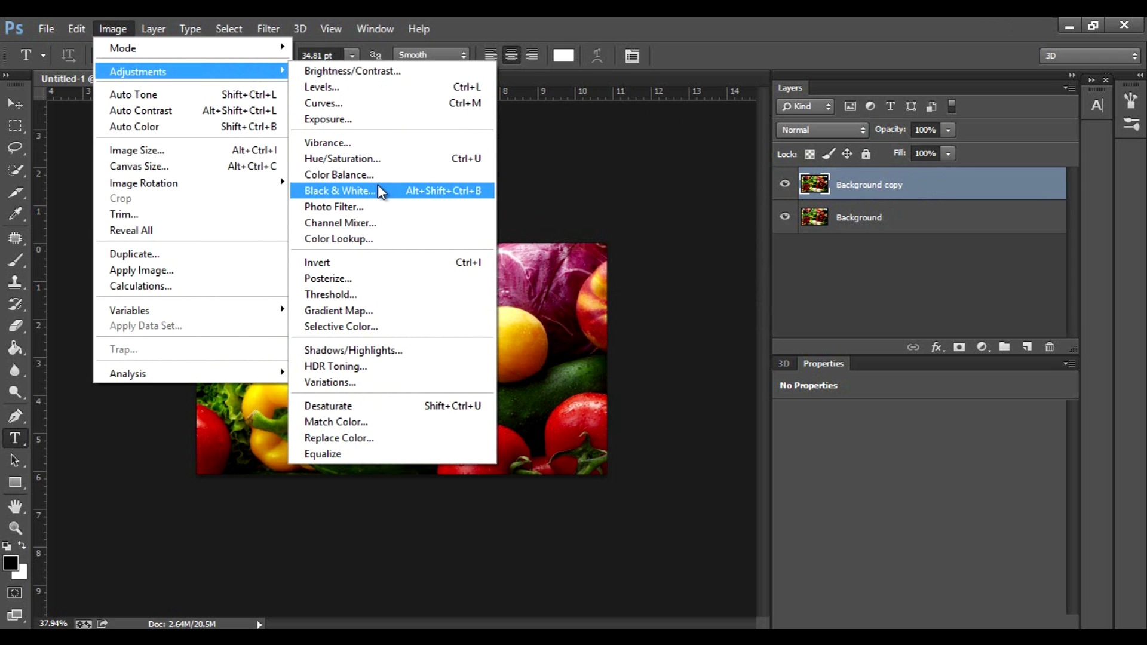
left_click(383, 177)
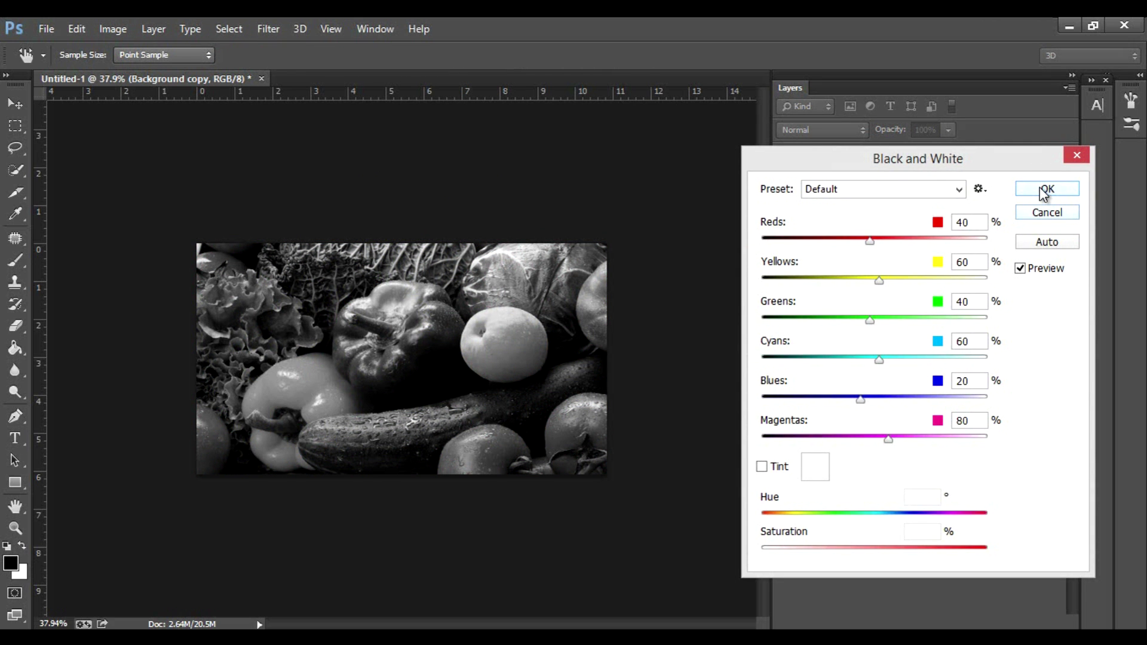
left_click(1040, 189)
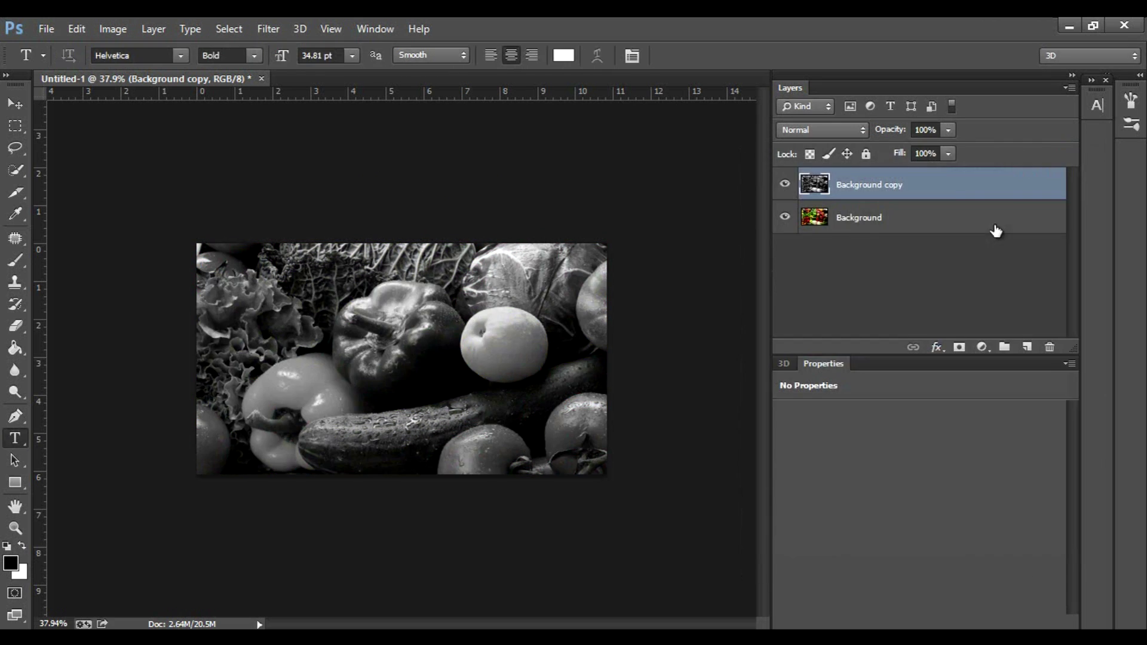
left_click(959, 240)
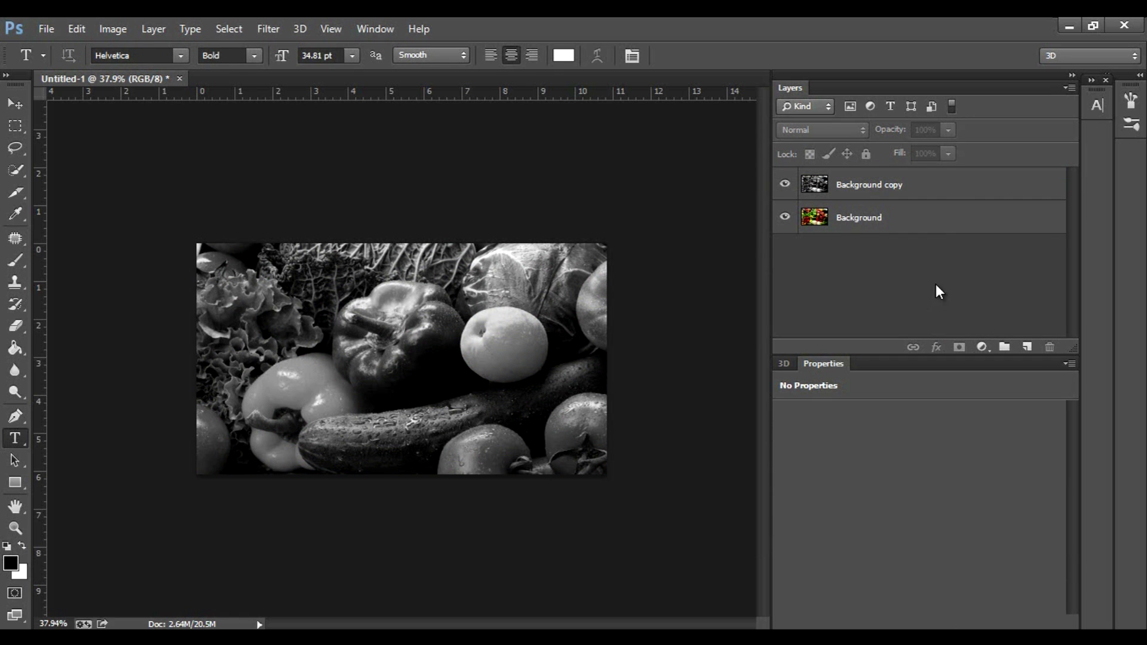
left_click(936, 186)
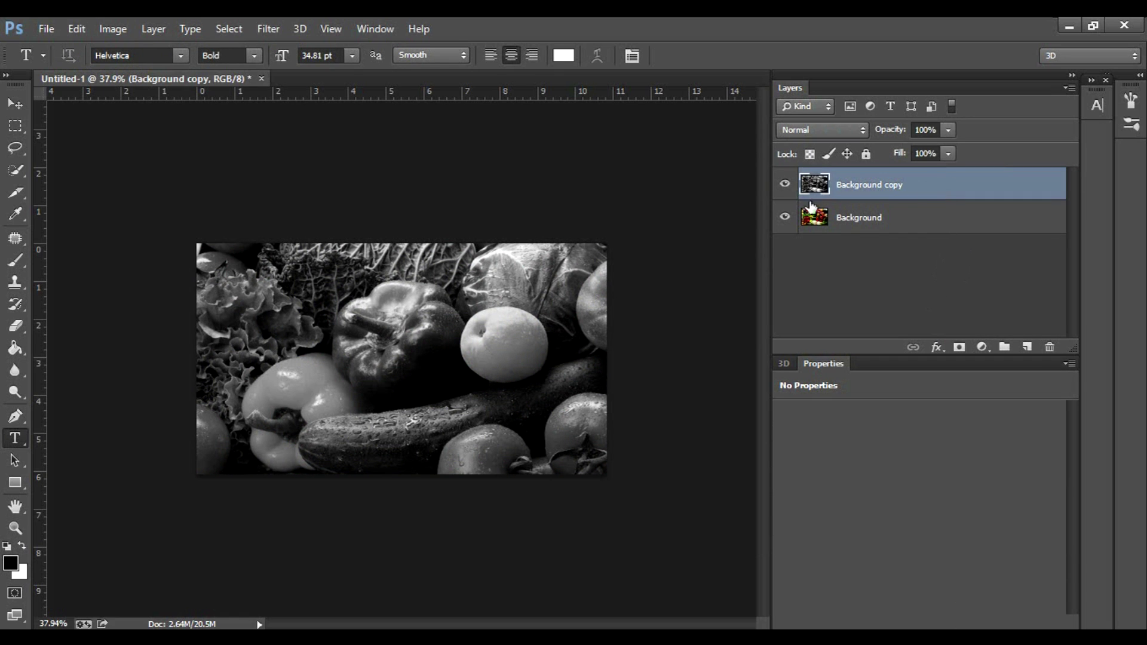
Step: Add a Reveal All layer mask to Background copy, then target the layer's image thumbnail
left_click(142, 26)
mouse_move(206, 228)
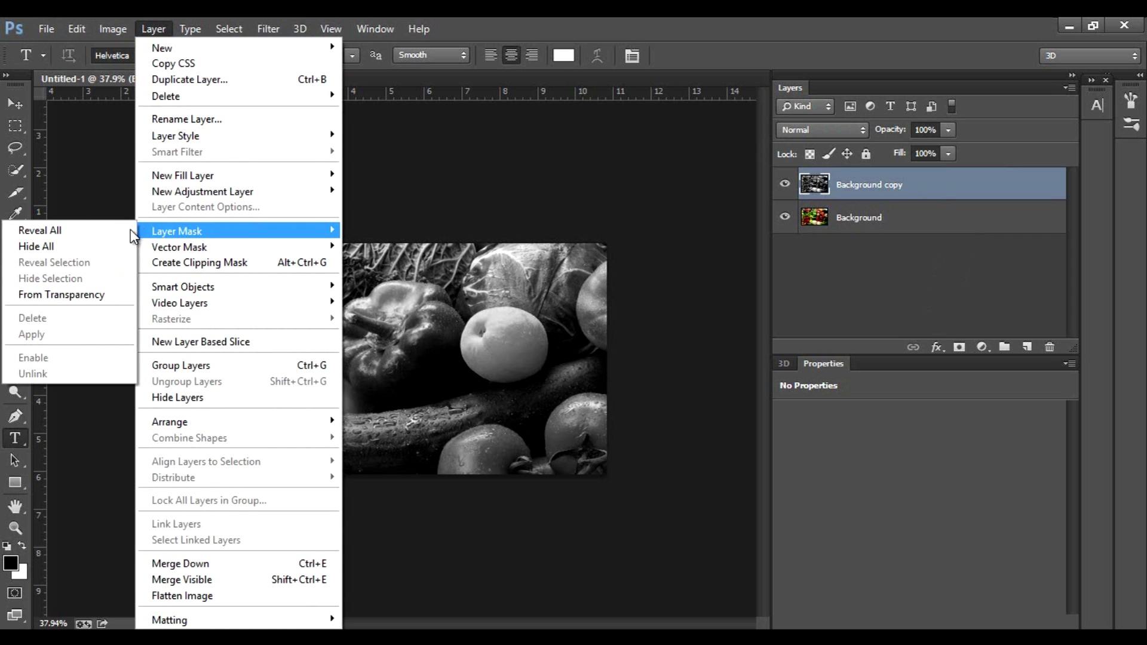
left_click(110, 230)
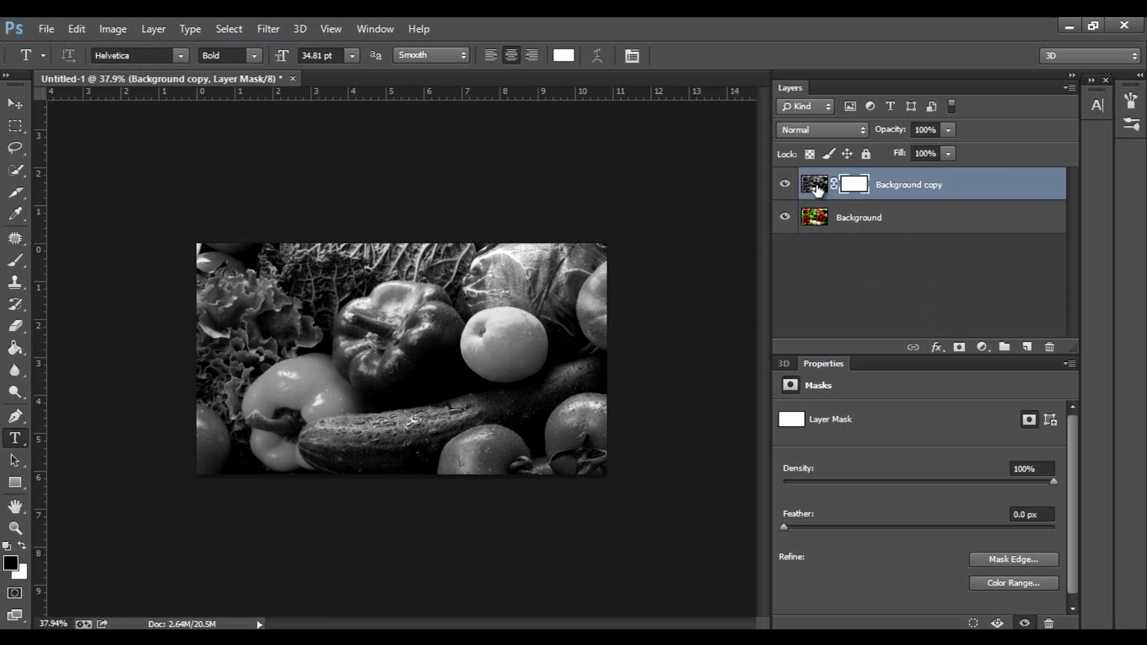
left_click(844, 255)
left_click(963, 188)
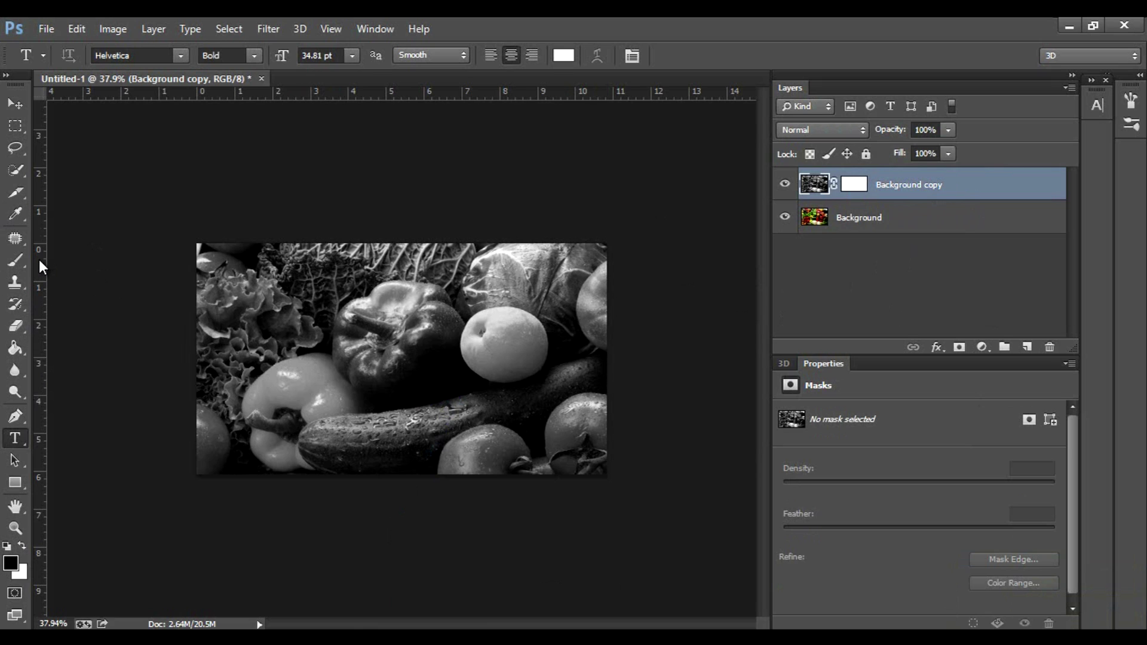
Step: Brush black onto the Background copy mask over the green pepper, checking by toggling Background's visibility
left_click(16, 260)
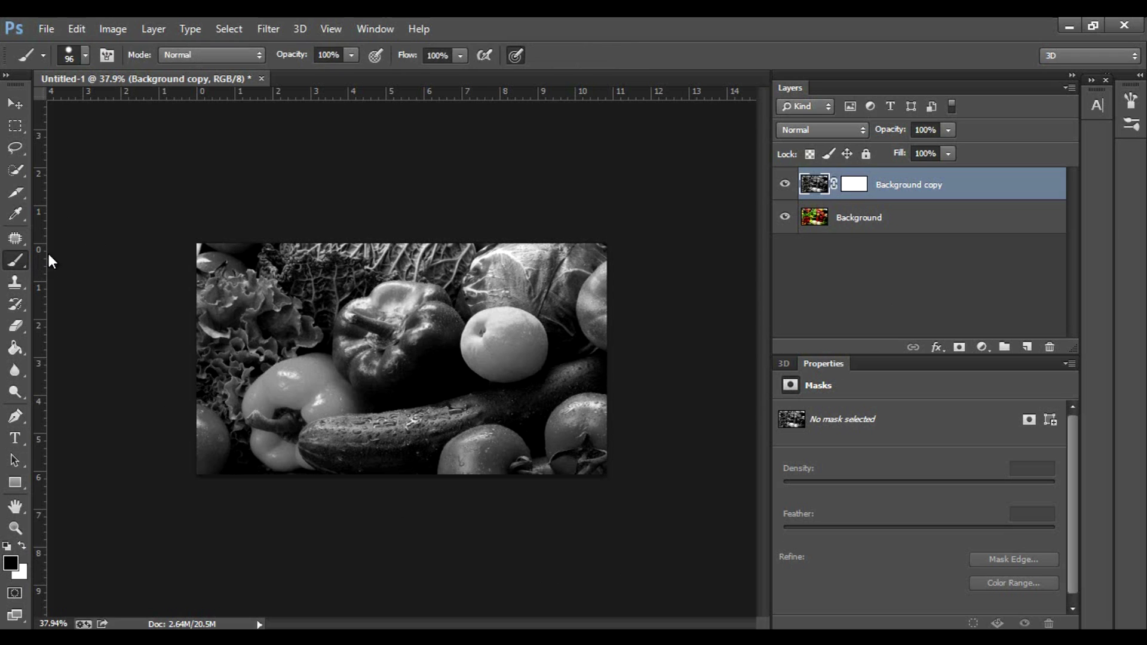
left_click(402, 331)
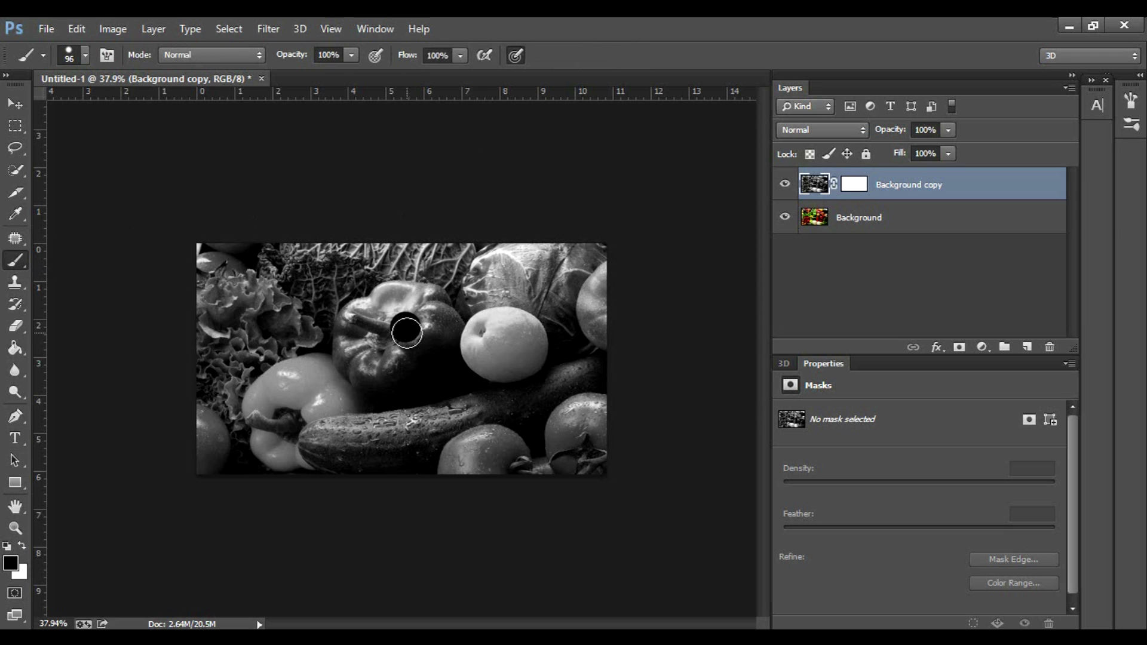
key("ctrl+z")
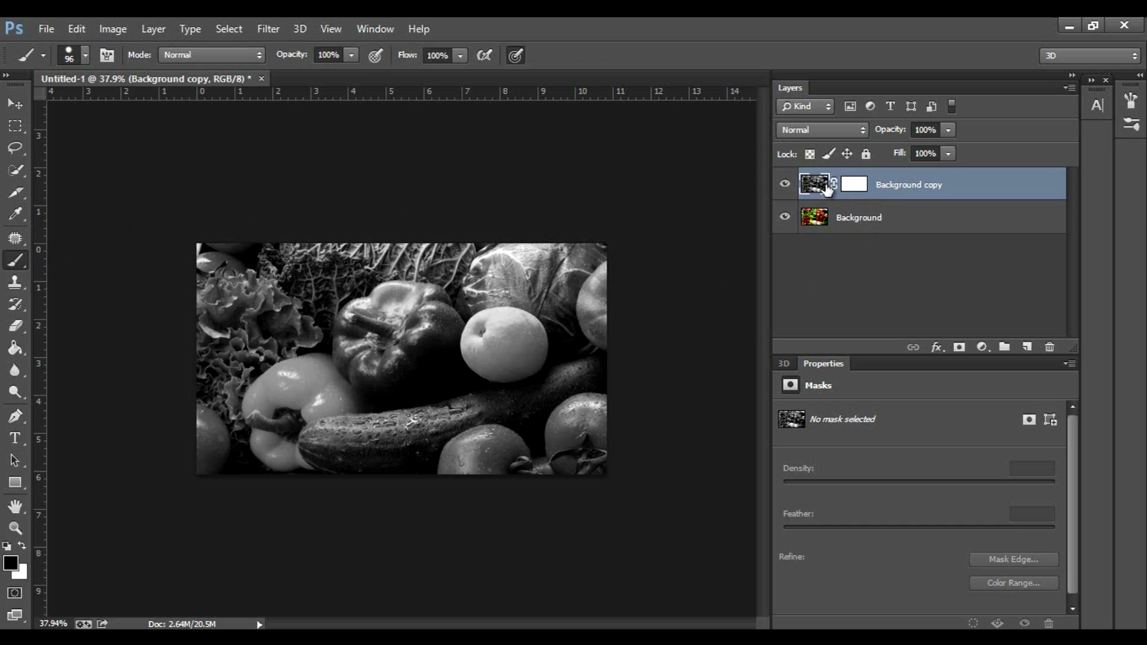
left_click(855, 185)
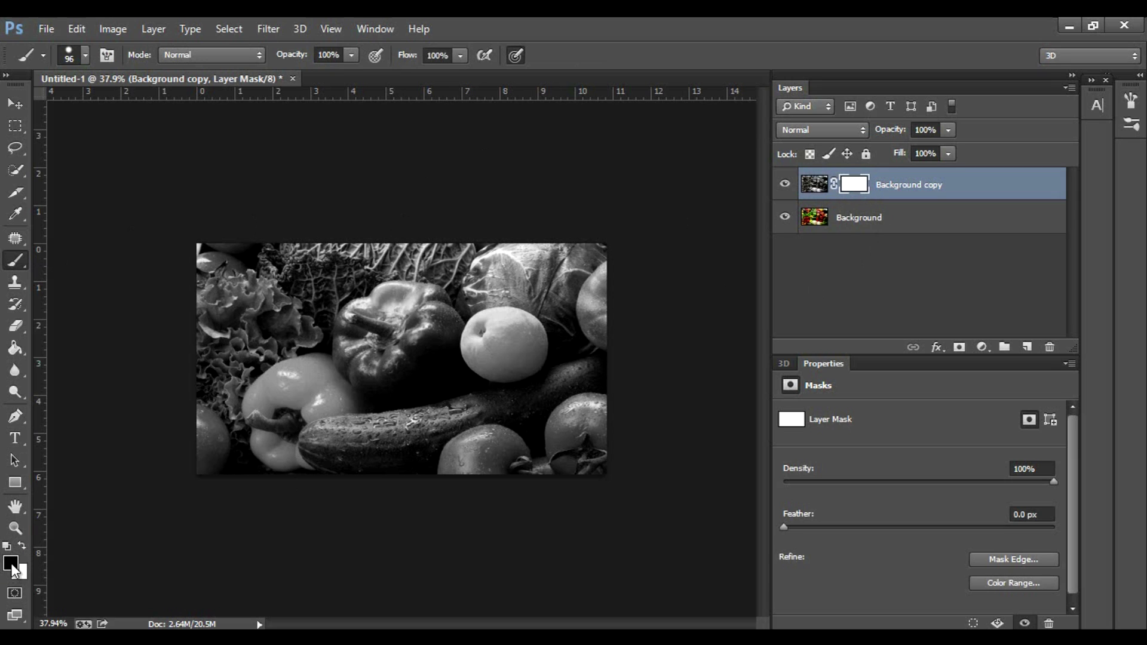
key("ctrl+2")
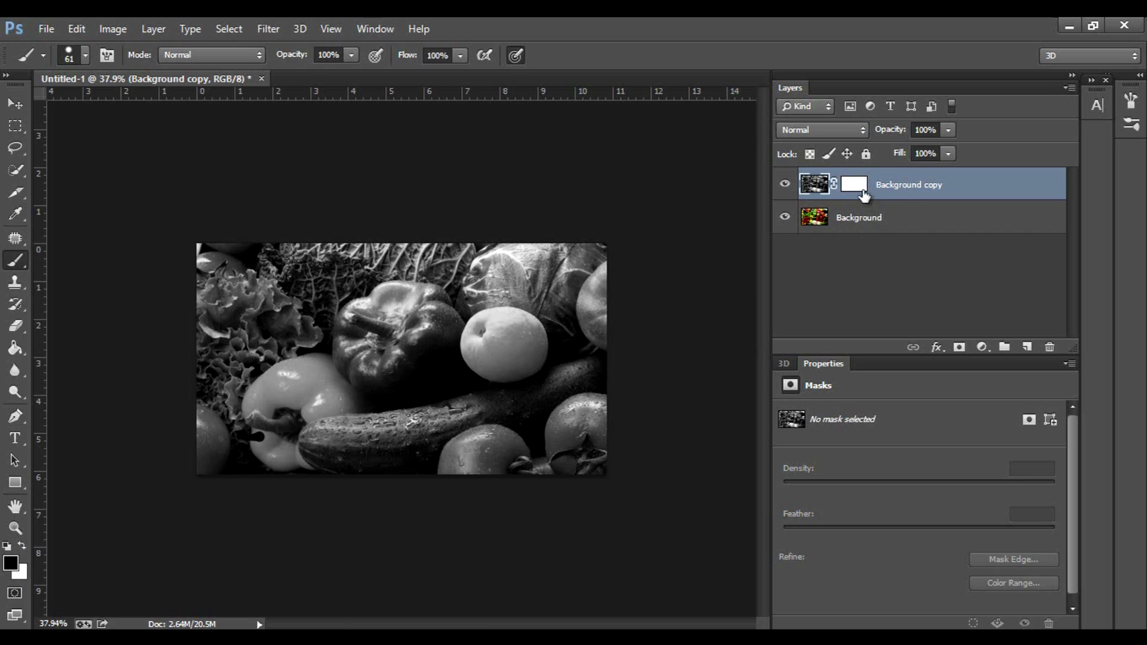
left_click(857, 187)
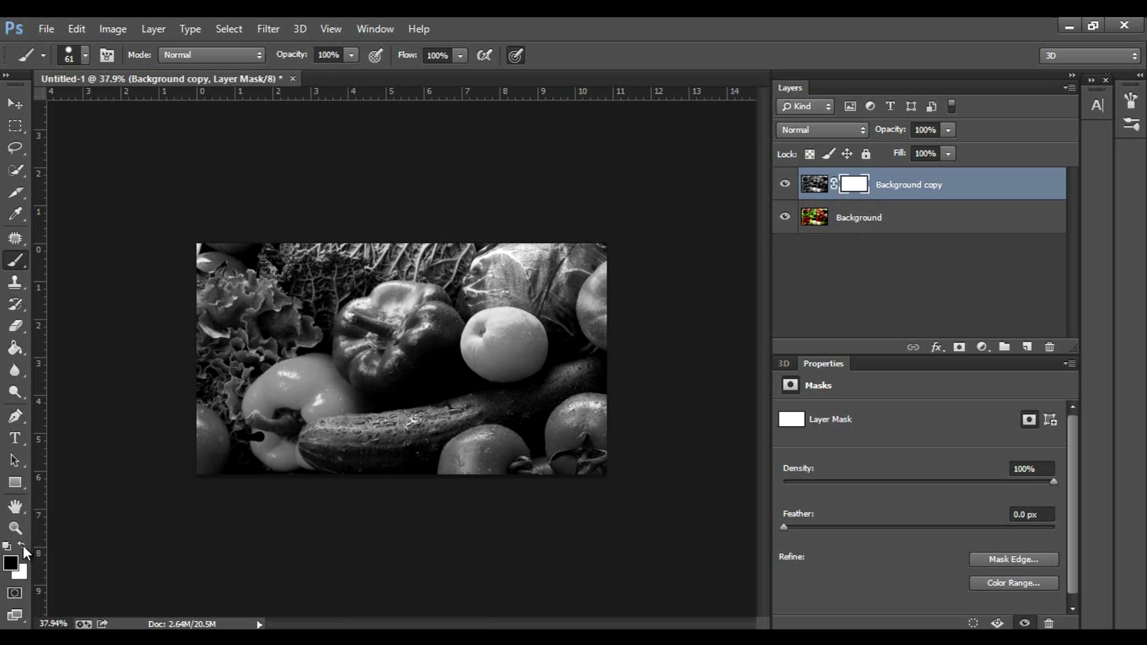
mouse_move(378, 361)
left_mouse_down()
mouse_move(408, 368)
mouse_move(403, 347)
mouse_move(390, 364)
mouse_move(412, 358)
mouse_move(392, 339)
mouse_move(373, 381)
mouse_move(419, 358)
left_mouse_up()
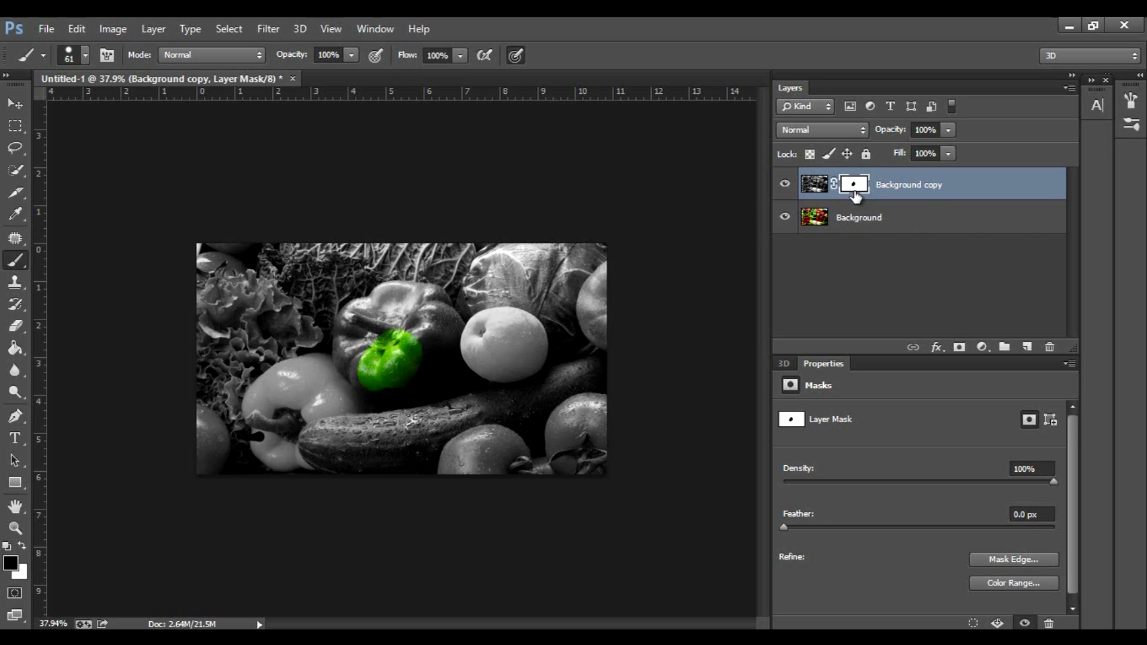
left_click(785, 217)
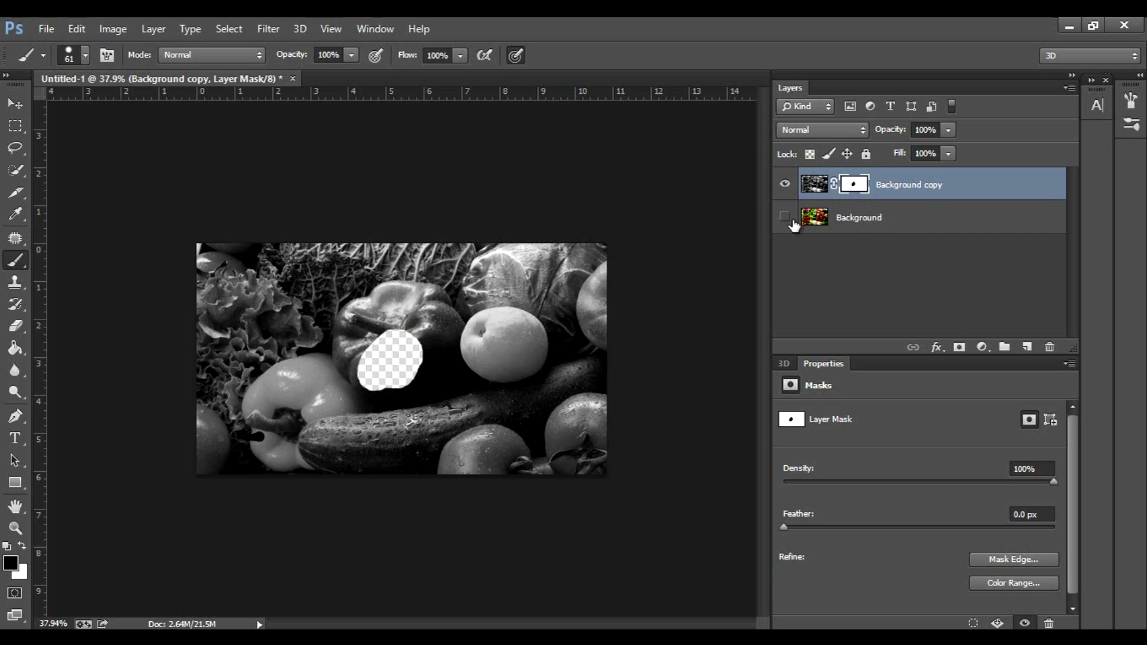
left_click(789, 219)
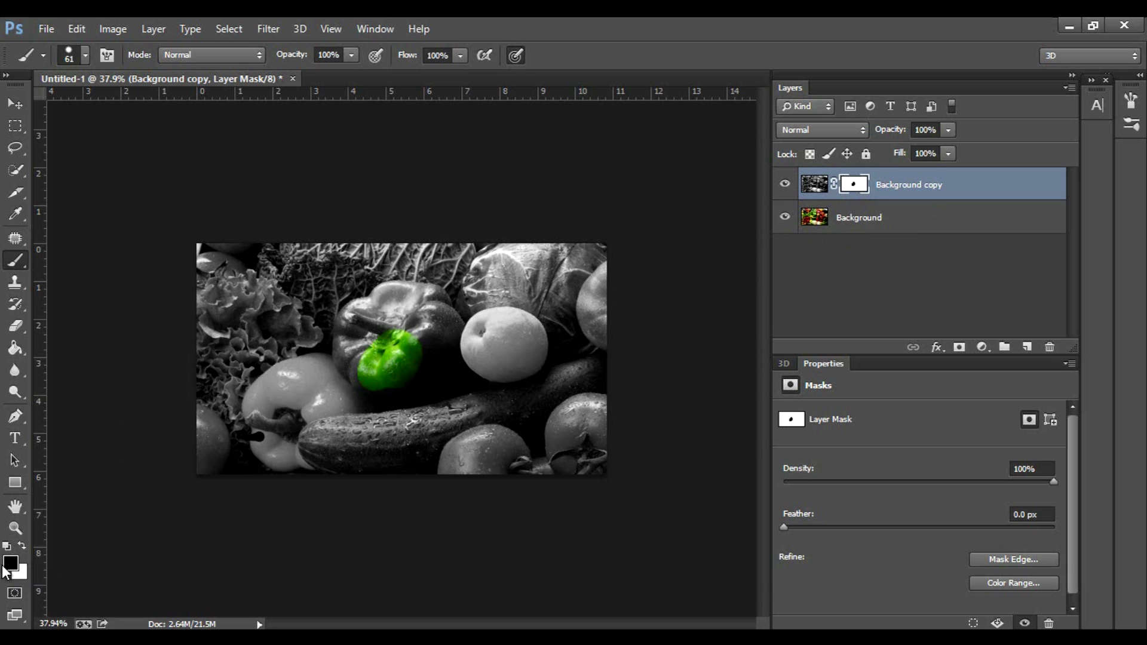
Step: Paint more of the mask to reveal green over the pepper's top and stem
mouse_move(380, 326)
left_mouse_down()
mouse_move(396, 320)
mouse_move(389, 345)
mouse_move(392, 321)
left_mouse_up()
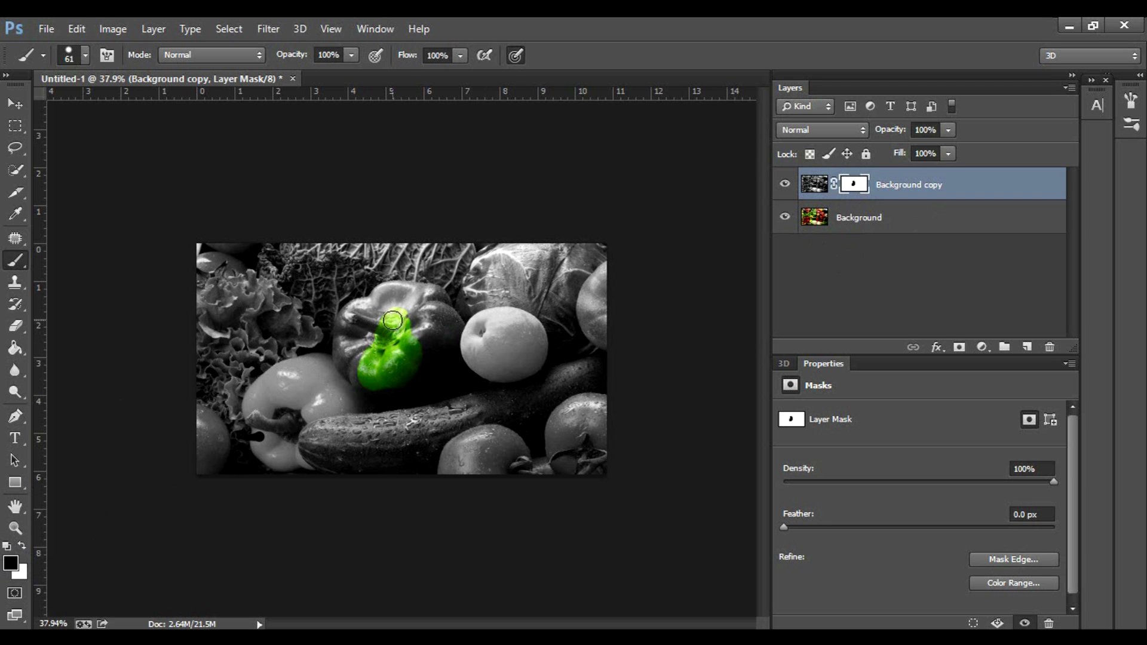
scroll(393, 321, "up", 5)
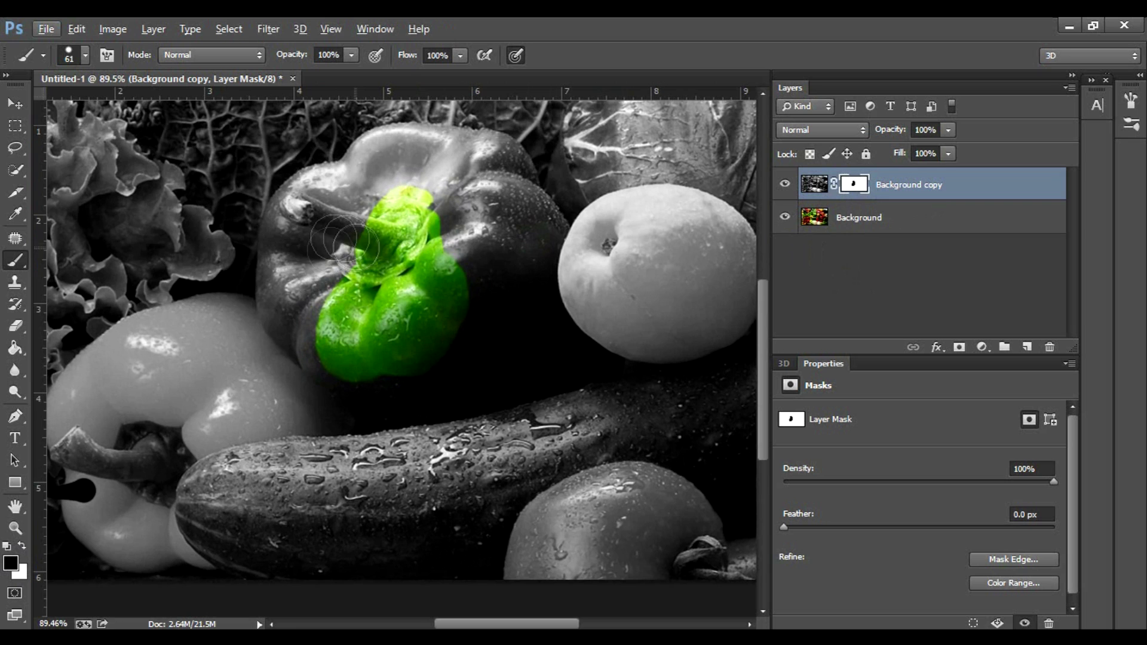
mouse_move(349, 242)
left_mouse_down()
mouse_move(277, 228)
mouse_move(294, 178)
mouse_move(371, 141)
mouse_move(504, 143)
mouse_move(554, 218)
mouse_move(591, 339)
mouse_move(557, 388)
mouse_move(393, 419)
mouse_move(315, 374)
mouse_move(266, 276)
mouse_move(316, 281)
mouse_move(412, 378)
mouse_move(506, 368)
mouse_move(528, 350)
mouse_move(480, 284)
mouse_move(523, 254)
mouse_move(457, 224)
mouse_move(365, 215)
mouse_move(430, 149)
left_mouse_up()
scroll(432, 151, "up", 5)
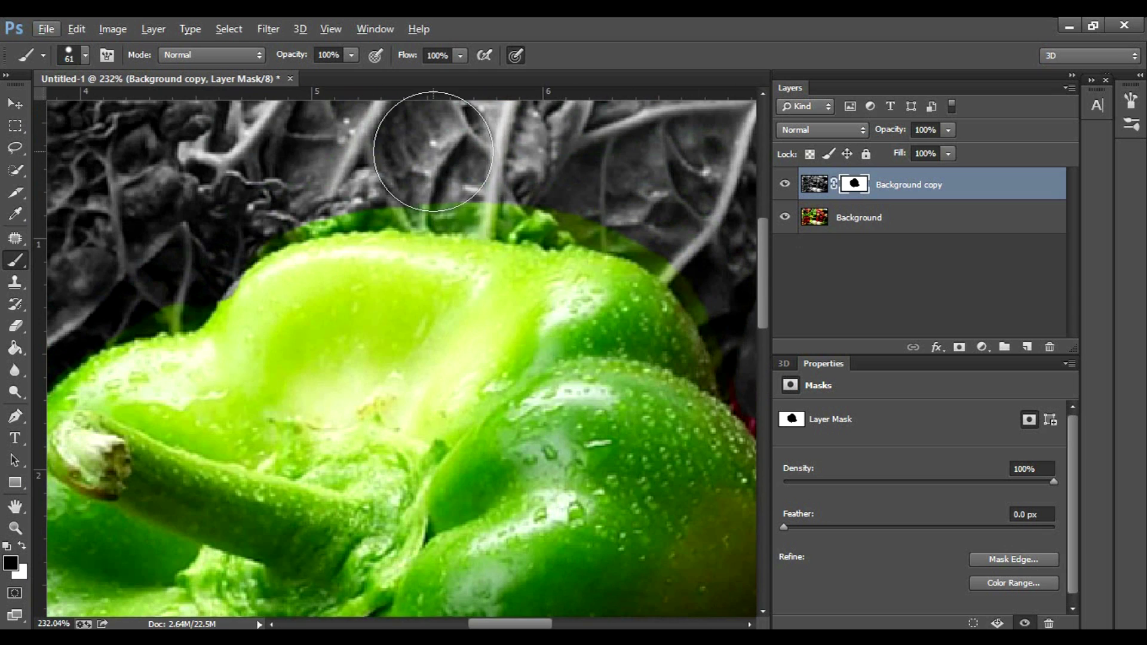
Step: Set the brush size to 26 px and paint the mask along the pepper's upper-left edge
right_click(409, 197)
type("26")
key("Return")
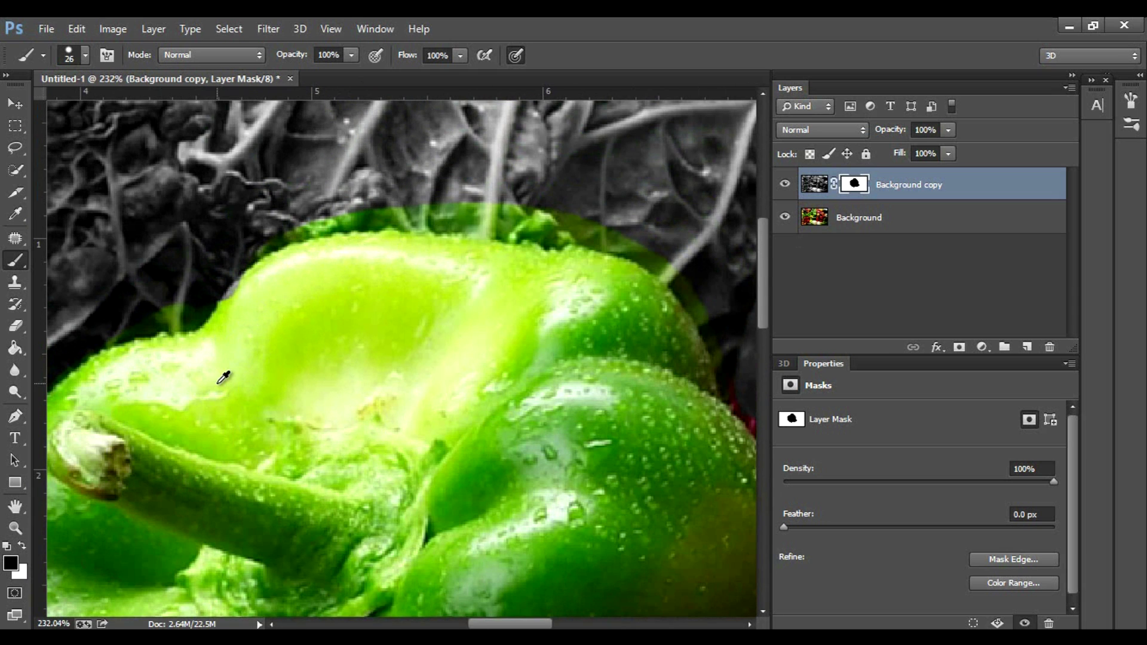
scroll(224, 377, "down", 2)
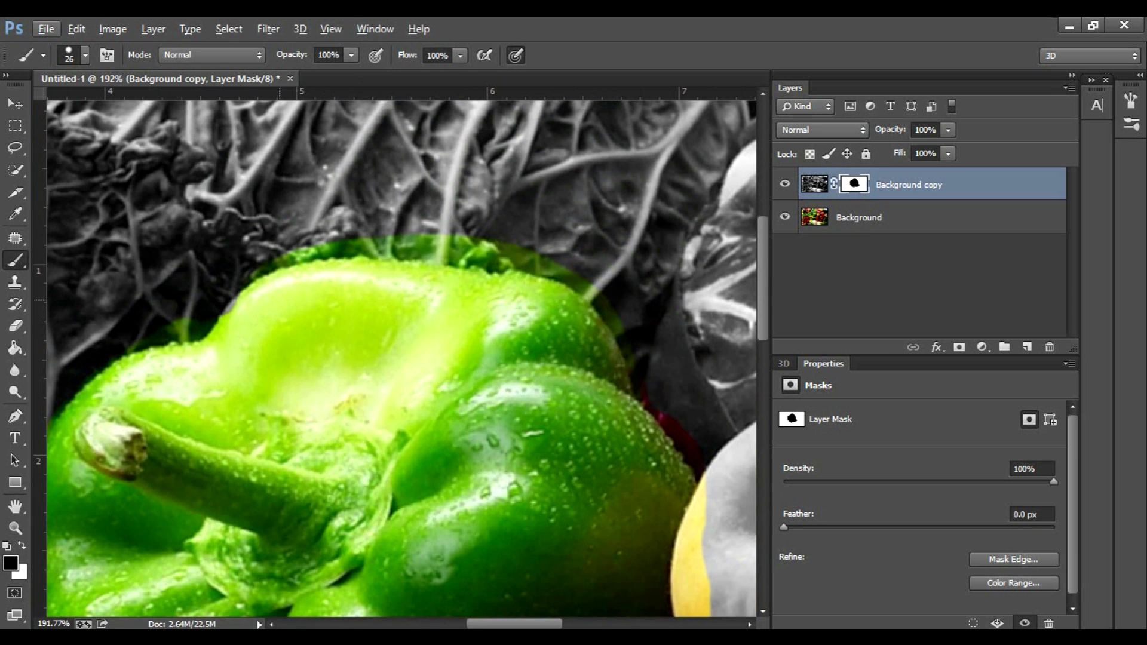
mouse_move(243, 302)
left_mouse_down()
mouse_move(238, 325)
mouse_move(231, 315)
left_mouse_up()
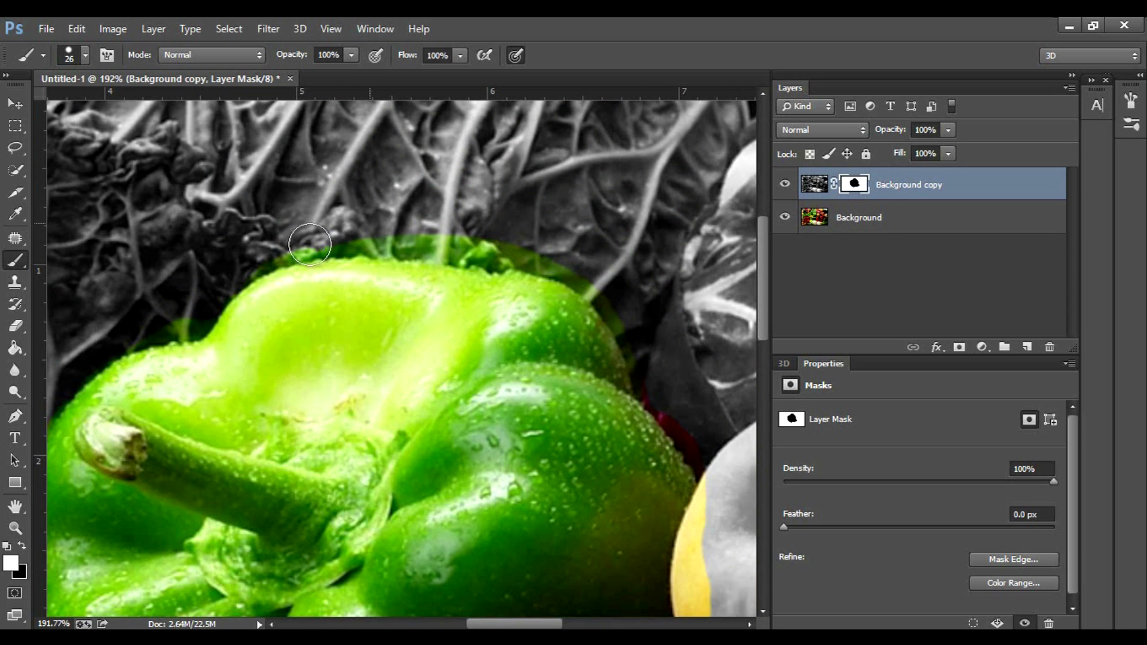
Step: Remove the halo above the pepper's top and restore colour to a grey patch with a larger black brush
mouse_move(328, 244)
left_mouse_down()
mouse_move(445, 246)
mouse_move(384, 246)
mouse_move(566, 272)
mouse_move(633, 328)
mouse_move(702, 456)
mouse_move(630, 338)
mouse_move(371, 256)
mouse_move(269, 256)
mouse_move(337, 239)
mouse_move(257, 262)
mouse_move(205, 302)
mouse_move(167, 340)
mouse_move(160, 384)
mouse_move(111, 382)
left_mouse_up()
key("x")
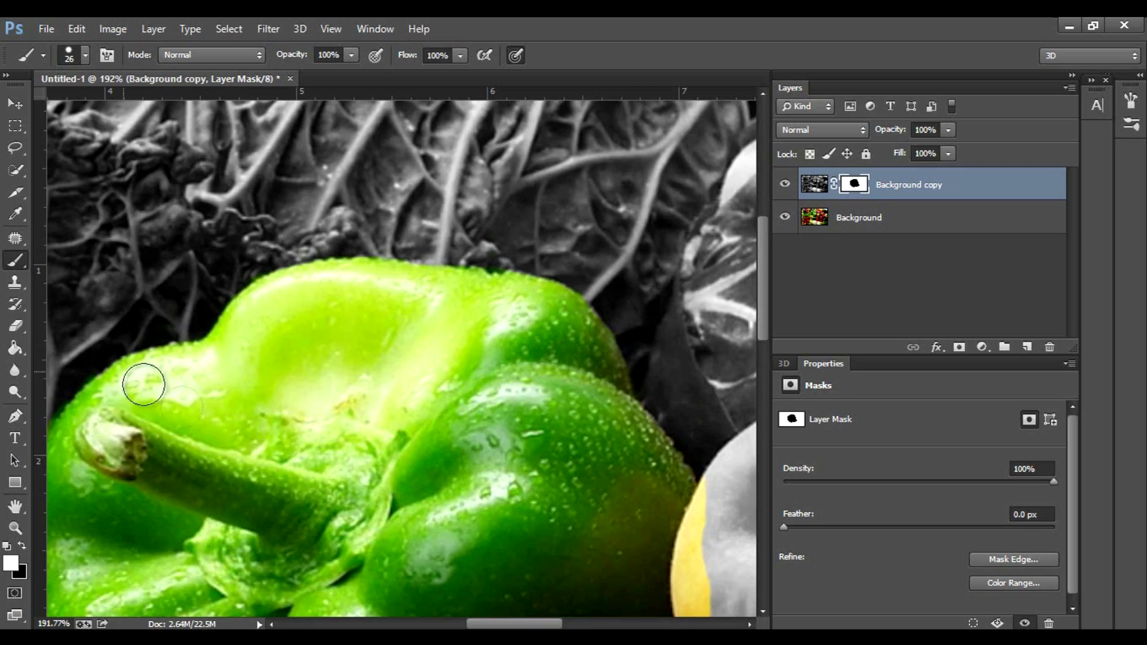
scroll(141, 378, "down", 2)
scroll(341, 307, "down", 3)
key("bracketright")
key("bracketright")
key("bracketright")
key("bracketright")
left_click_drag(495, 228, 322, 185)
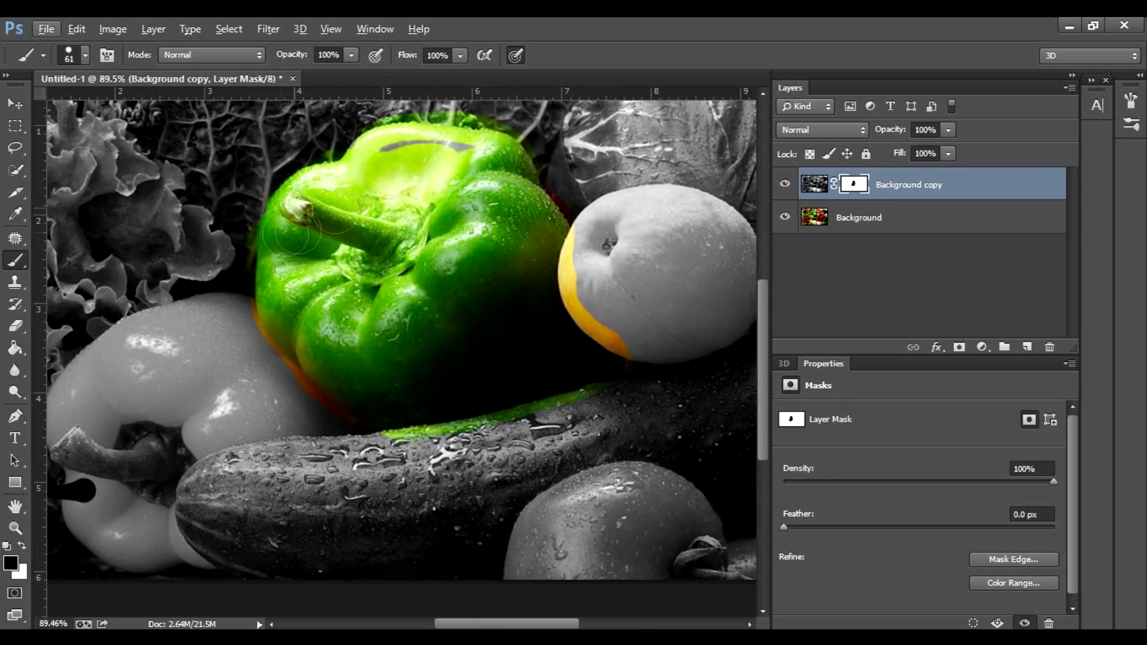
scroll(440, 141, "up", 4)
Step: With the brush back at 26 px, paint white over the remaining green halo above the pepper
right_click(515, 261)
key("bracketleft")
key("bracketleft")
key("bracketleft")
key("bracketleft")
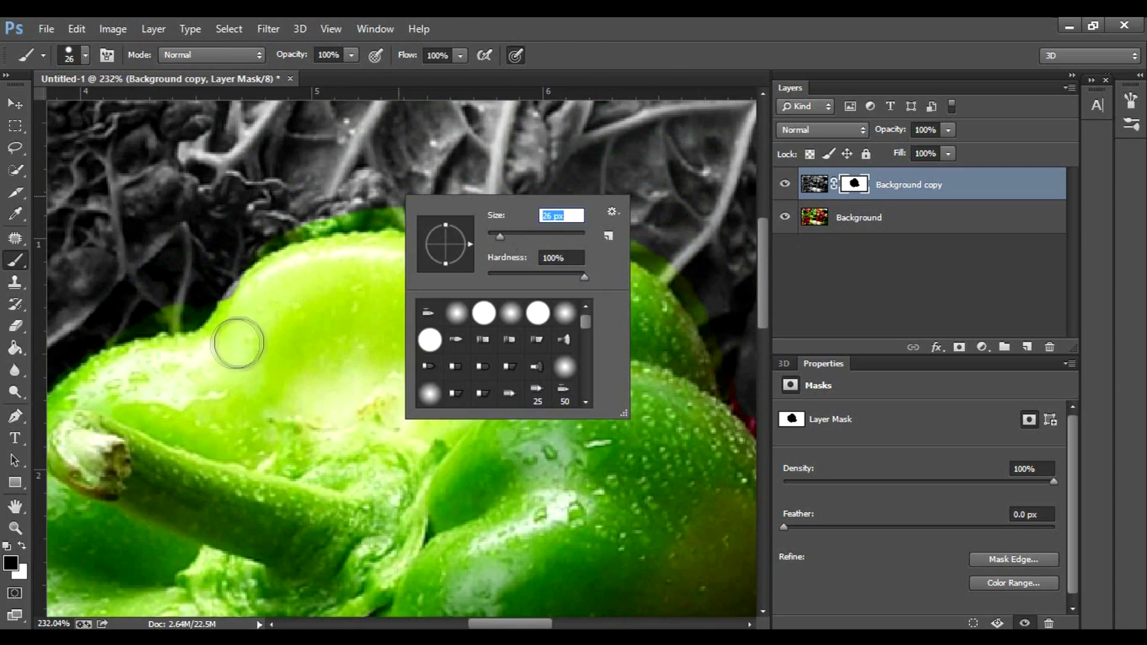
key("Return")
scroll(238, 334, "down", 1)
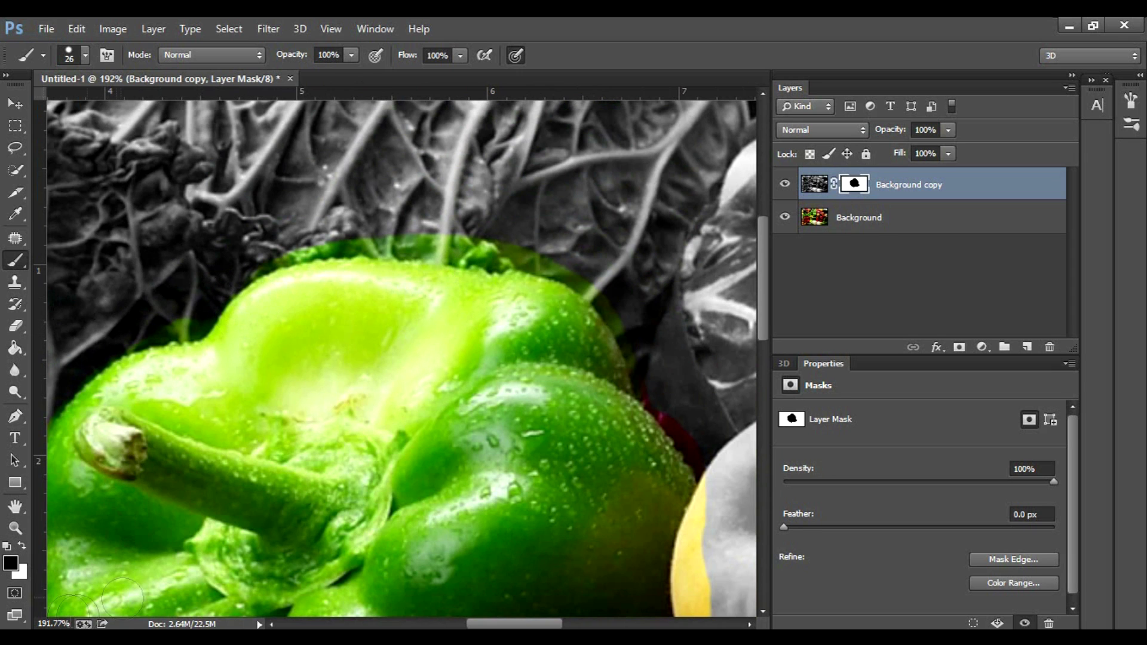
key("x")
mouse_move(326, 245)
left_mouse_down()
mouse_move(466, 248)
mouse_move(603, 291)
mouse_move(684, 429)
mouse_move(610, 308)
mouse_move(251, 274)
mouse_move(125, 370)
mouse_move(363, 311)
mouse_move(412, 409)
mouse_move(359, 335)
mouse_move(323, 406)
mouse_move(329, 556)
left_mouse_up()
key("x")
key("x")
key("x")
scroll(334, 394, "down", 3)
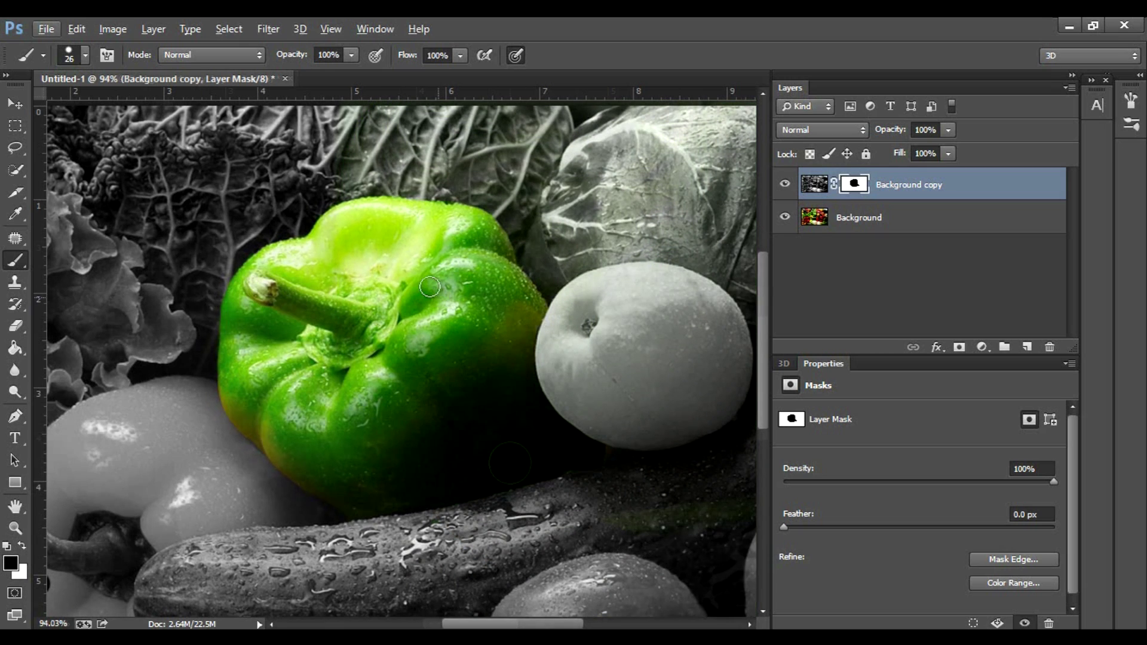
scroll(472, 263, "up", 1)
scroll(478, 258, "down", 1)
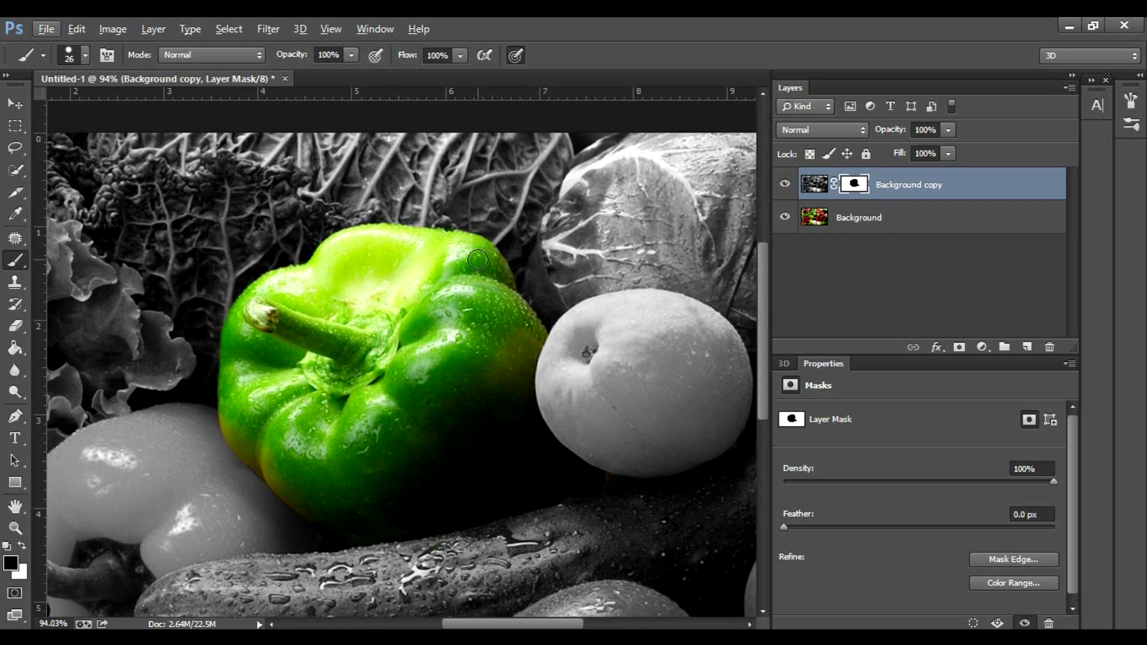
scroll(492, 250, "up", 3)
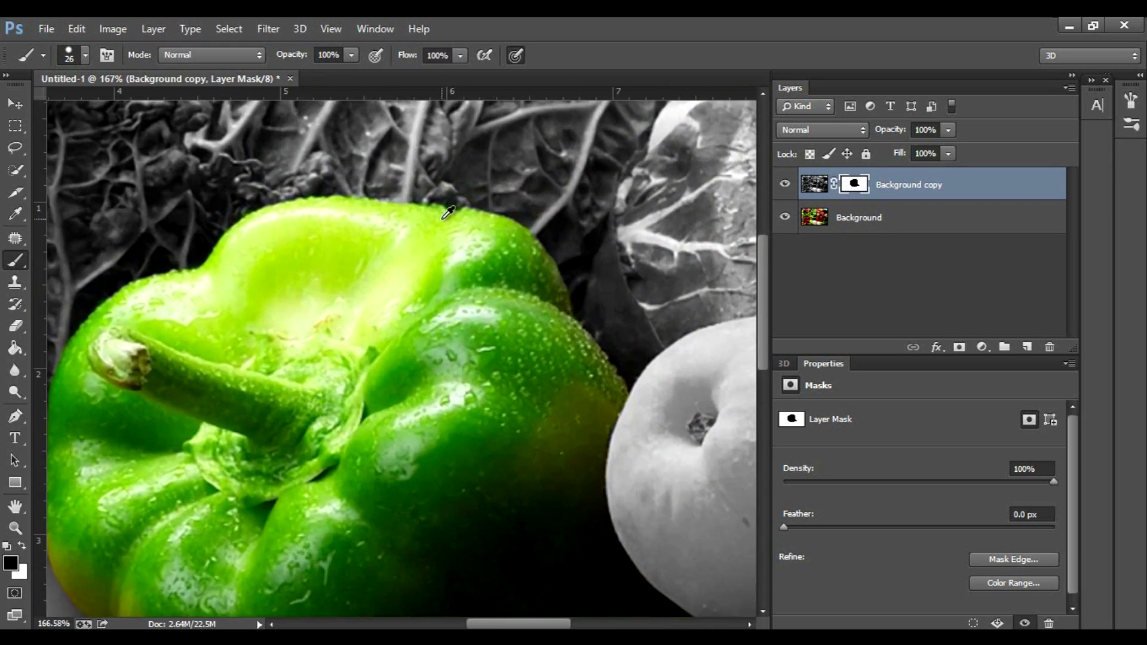
scroll(418, 328, "down", 5)
scroll(358, 409, "up", 4)
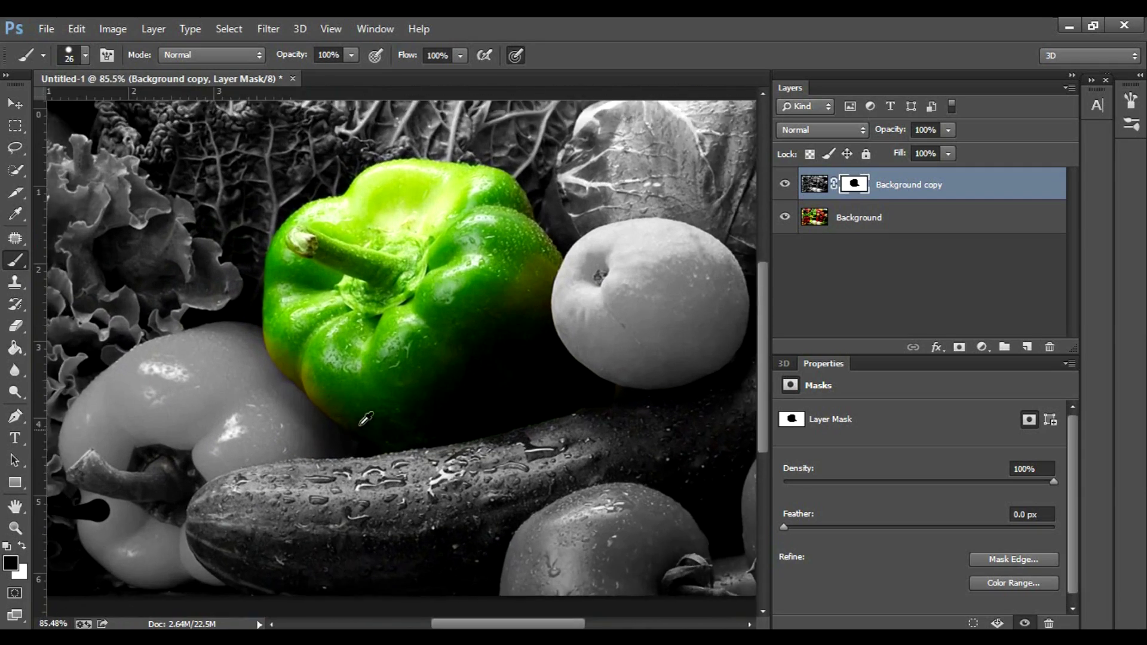
scroll(496, 254, "down", 2)
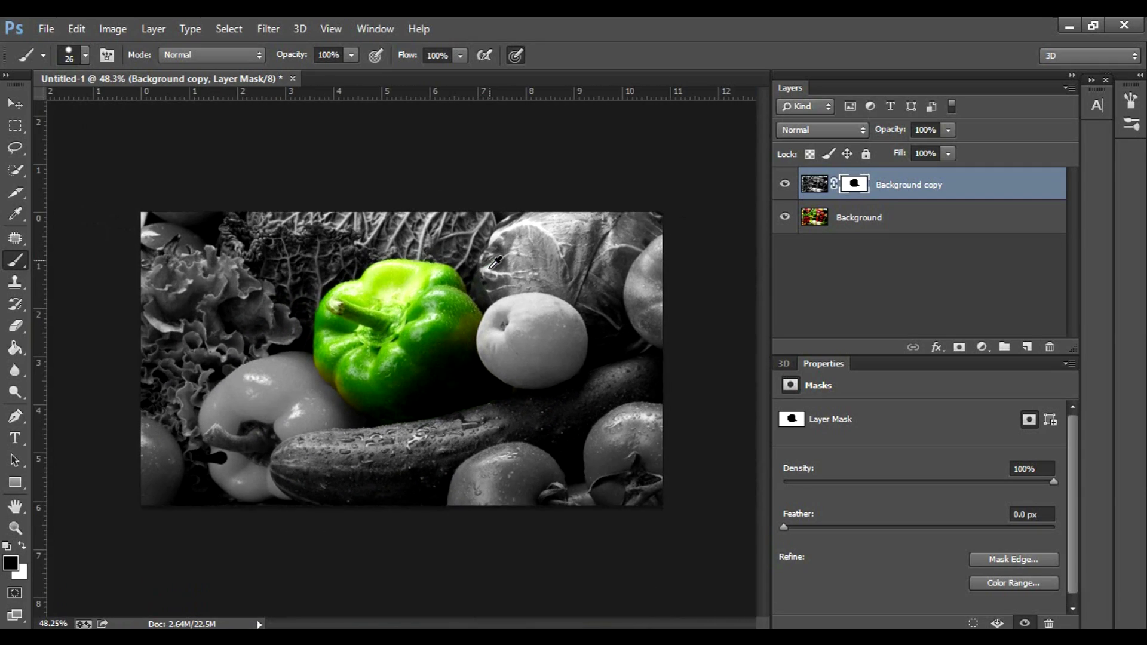
left_click(866, 250)
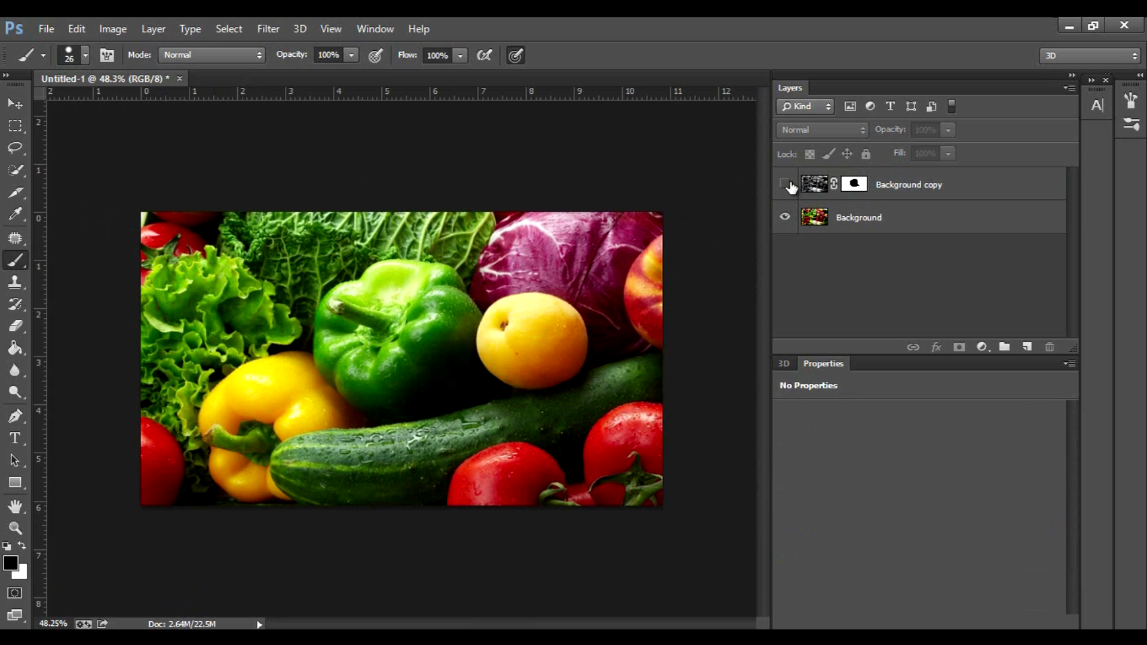
left_click(787, 185)
left_click(785, 184)
left_click(786, 184)
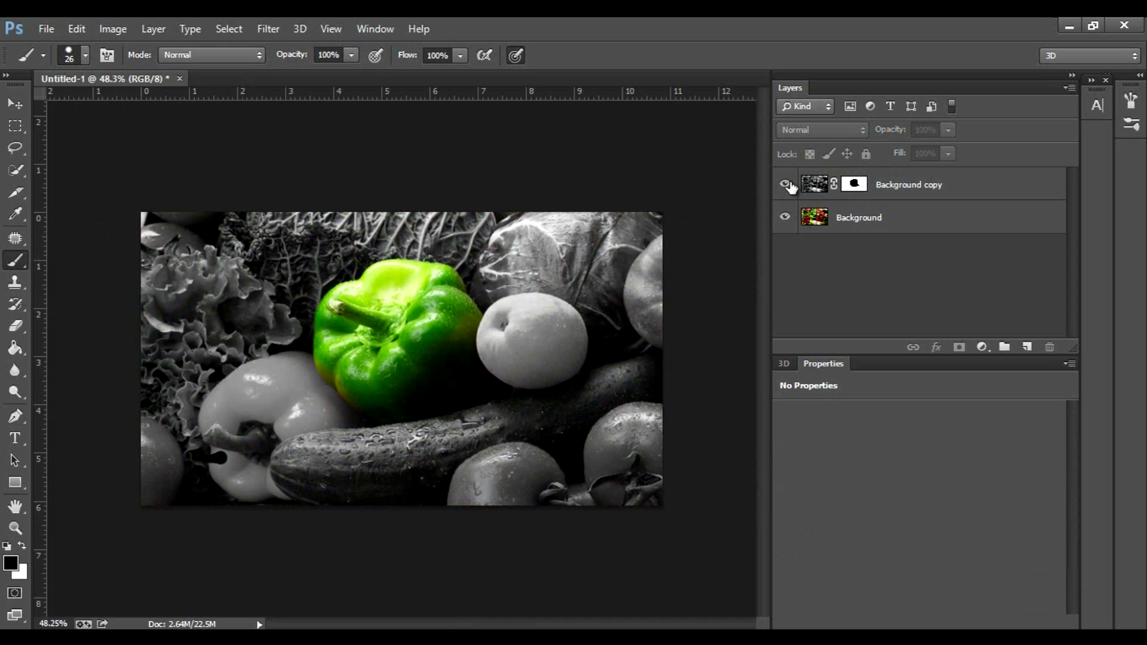
left_click(932, 179)
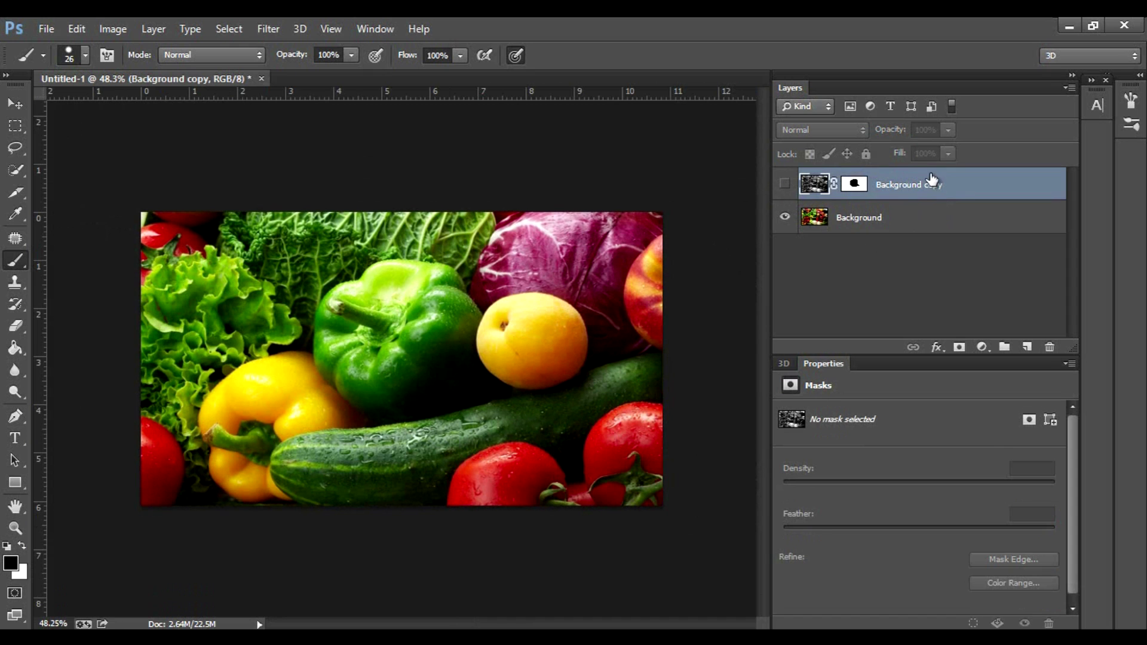
left_click(853, 186)
left_click(816, 187)
left_click(784, 184)
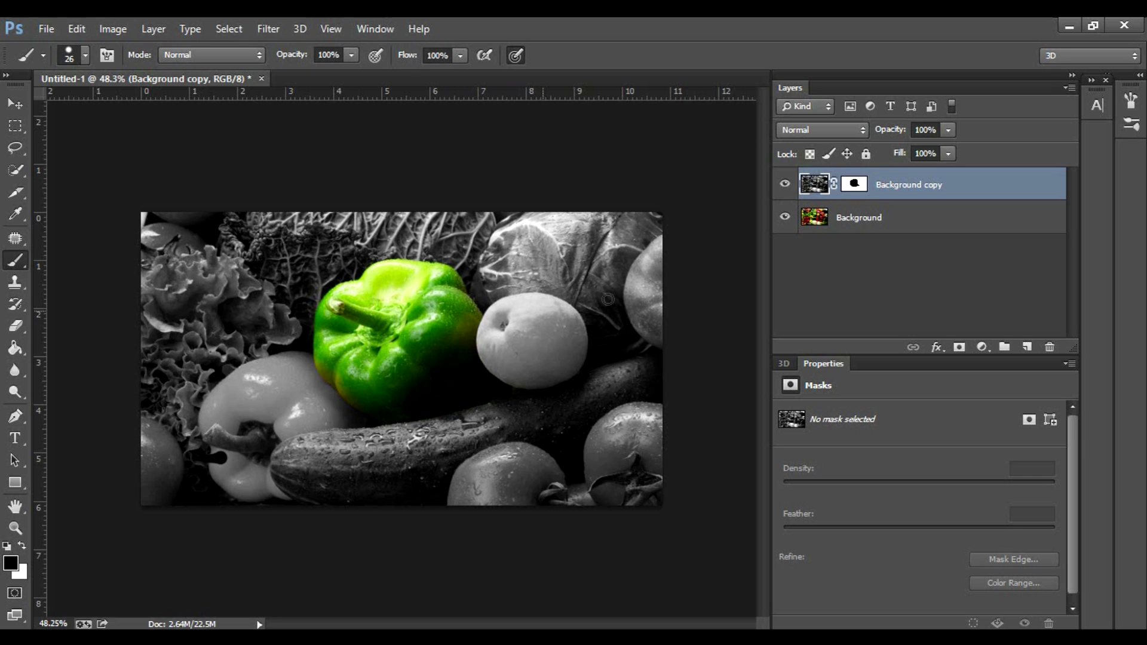
Step: Target Background copy's image thumbnail and lower its layer opacity to 95%
left_click(848, 188)
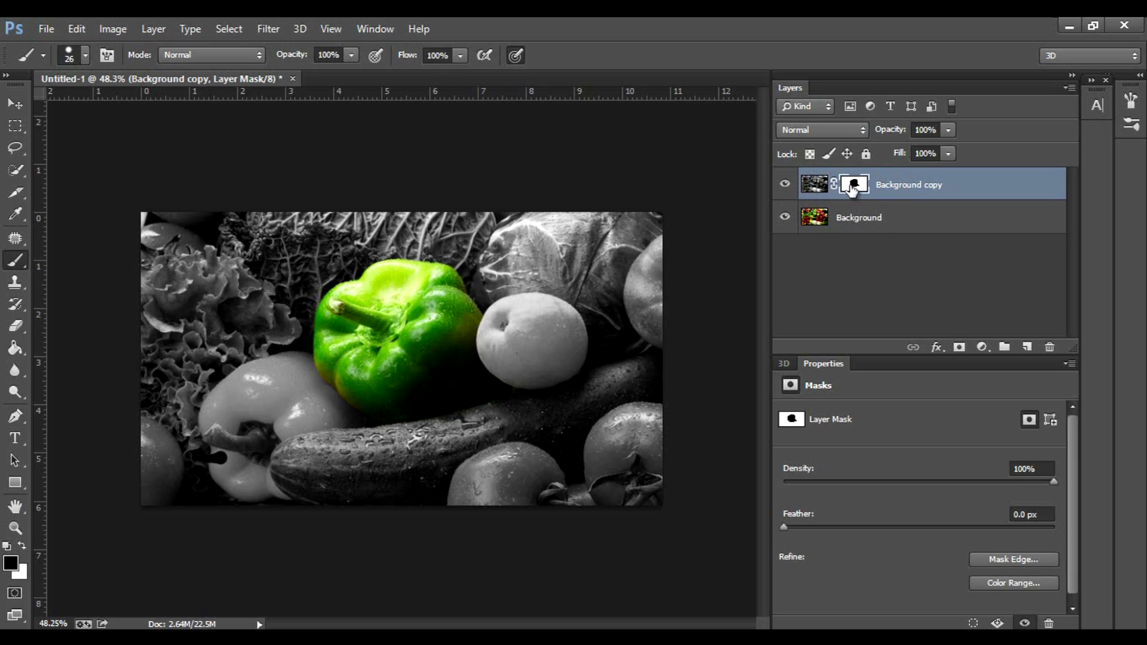
left_click(820, 189)
left_click(948, 130)
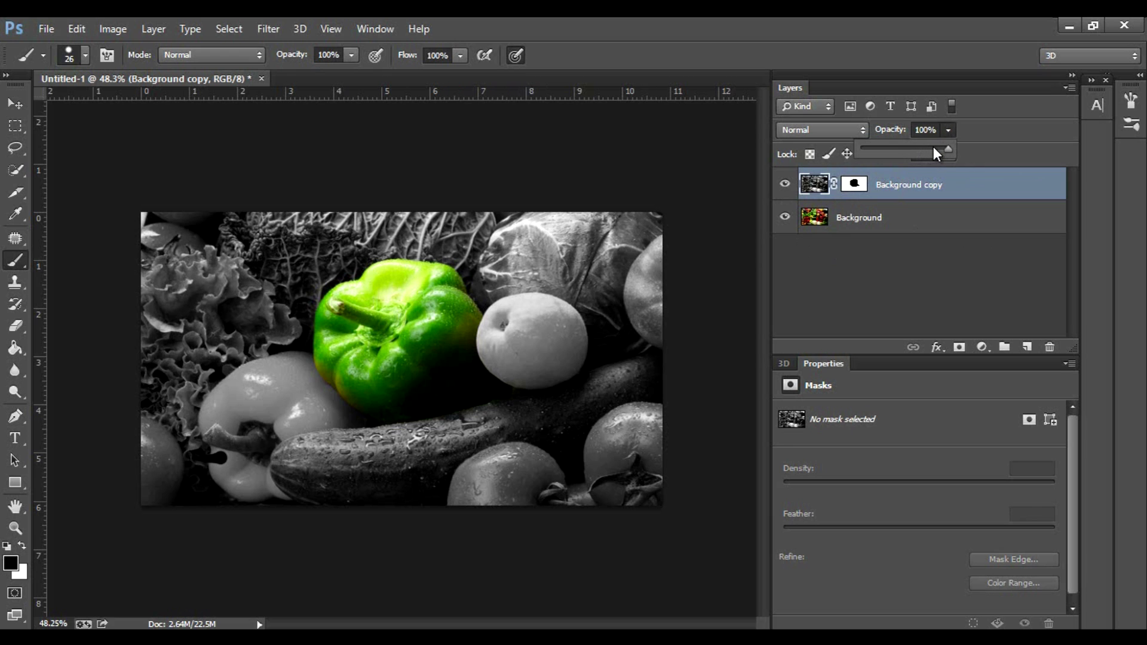
left_click_drag(934, 150, 940, 154)
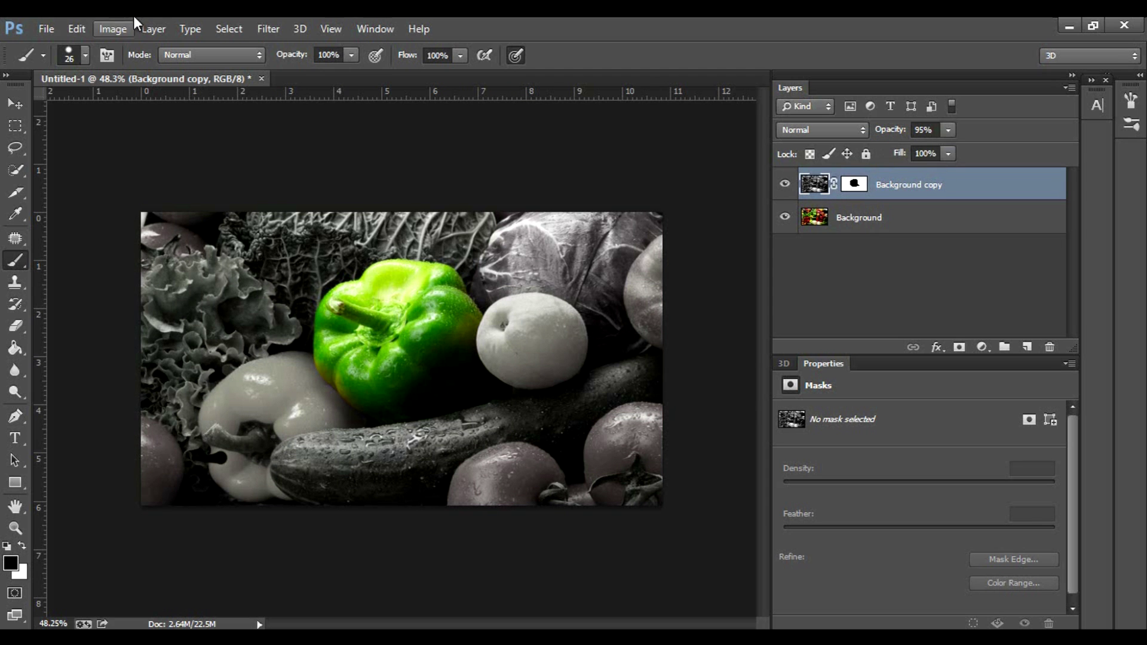
Step: Apply a Gaussian Blur with a radius of about 2.8 pixels to Background copy
left_click(280, 31)
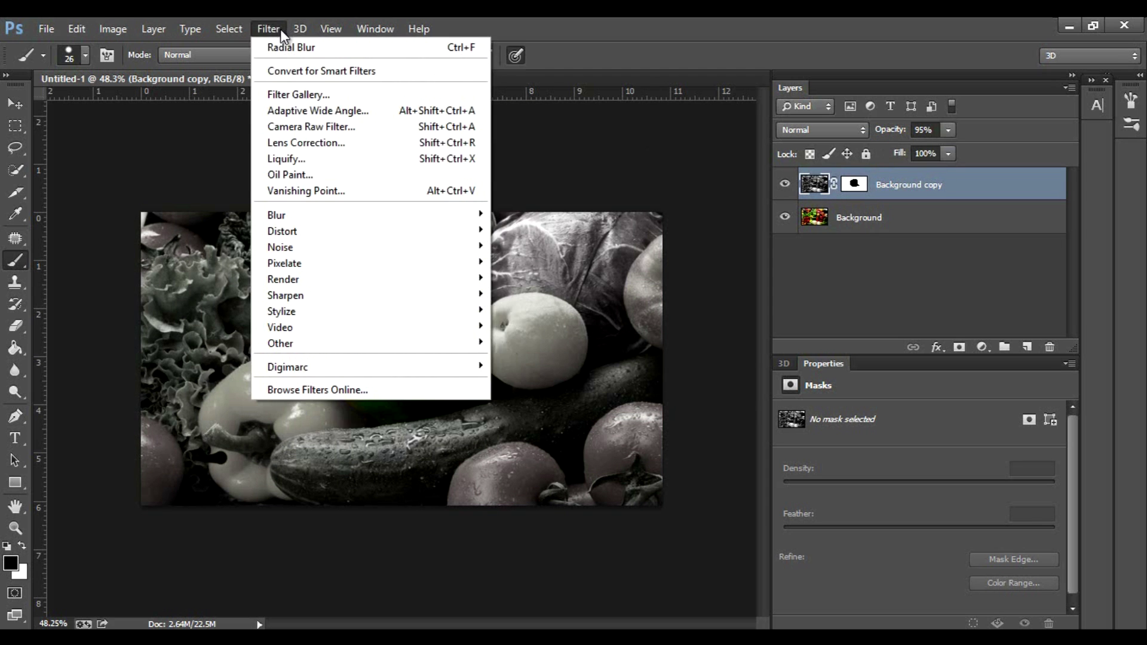
mouse_move(320, 216)
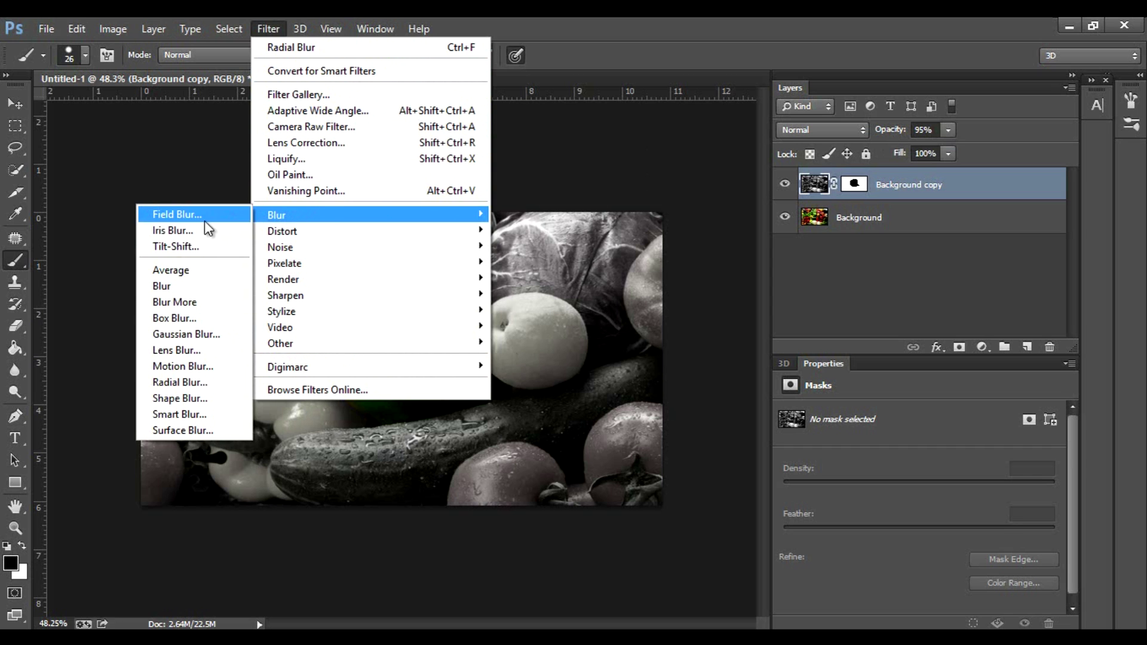
left_click(206, 333)
left_click_drag(464, 389, 475, 390)
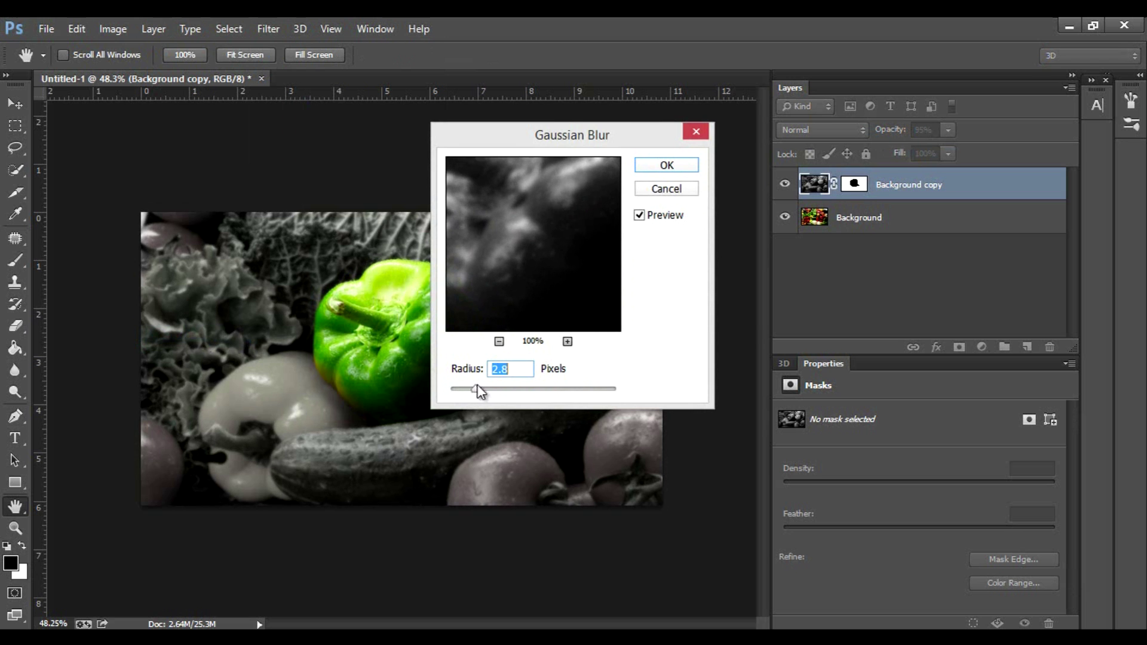
left_click(667, 166)
Step: Toggle the blurred layer's visibility to compare it against the unblurred image
left_click(782, 185)
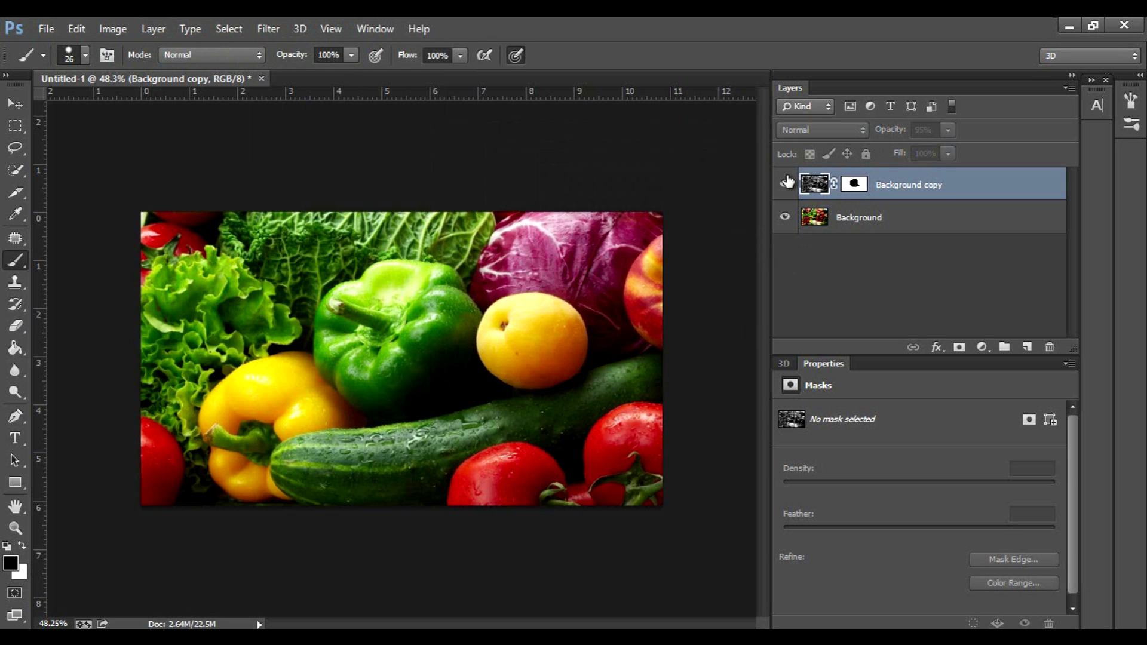
left_click(781, 185)
scroll(537, 299, "up", 5)
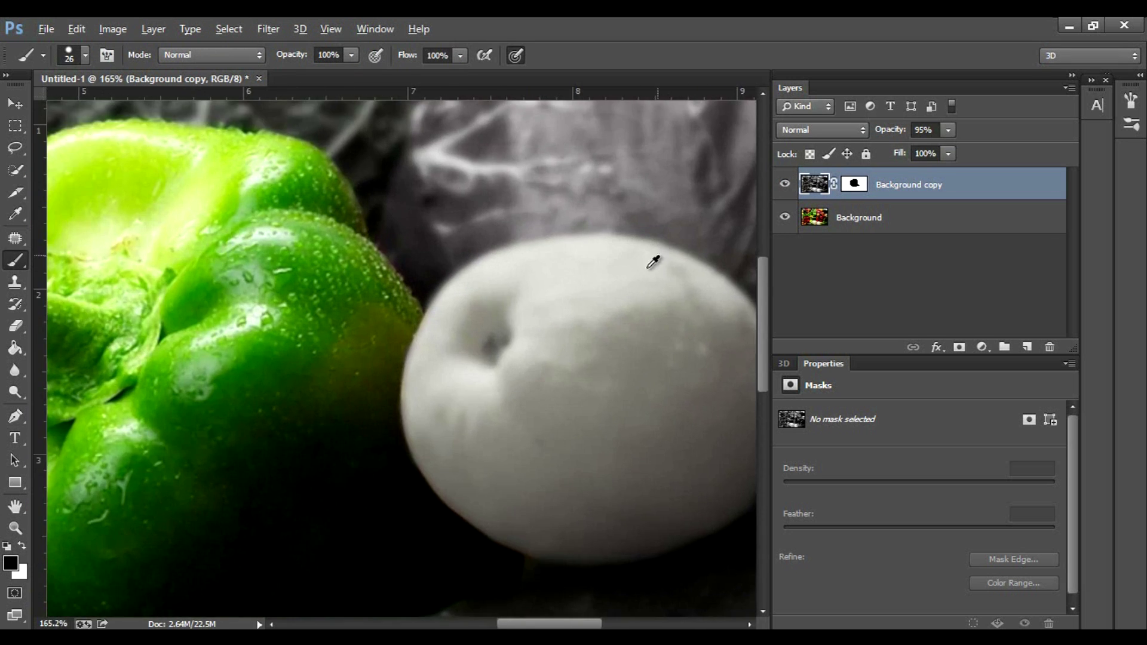
scroll(614, 262, "down", 4)
scroll(484, 279, "up", 1)
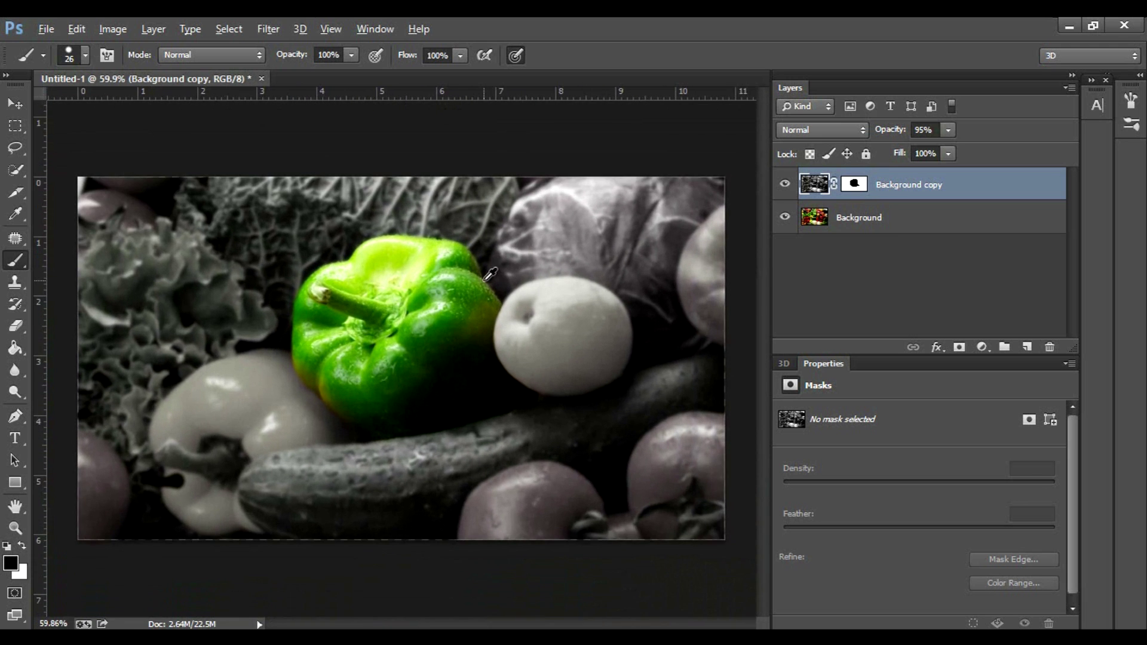
scroll(484, 280, "down", 1)
key("alt")
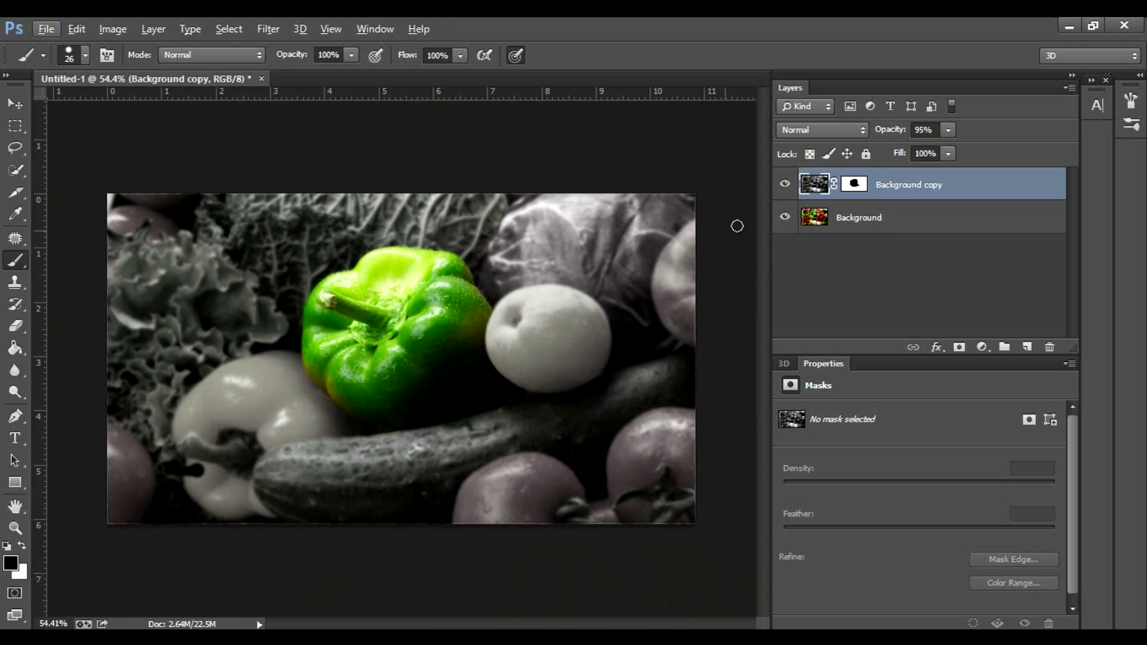
left_click(847, 253)
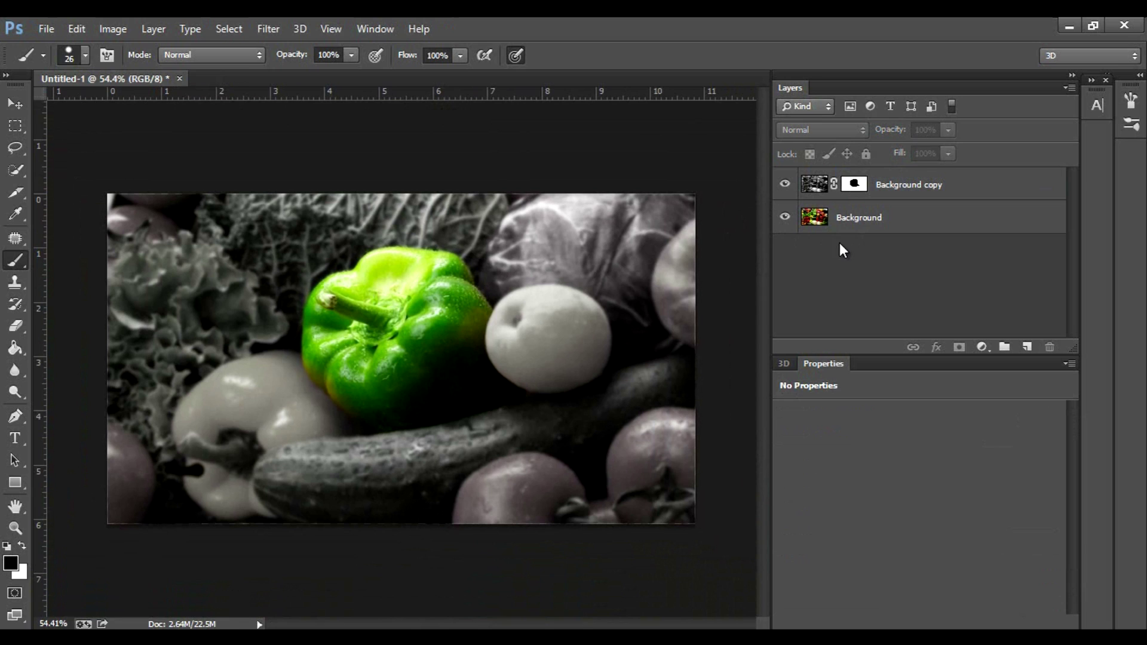